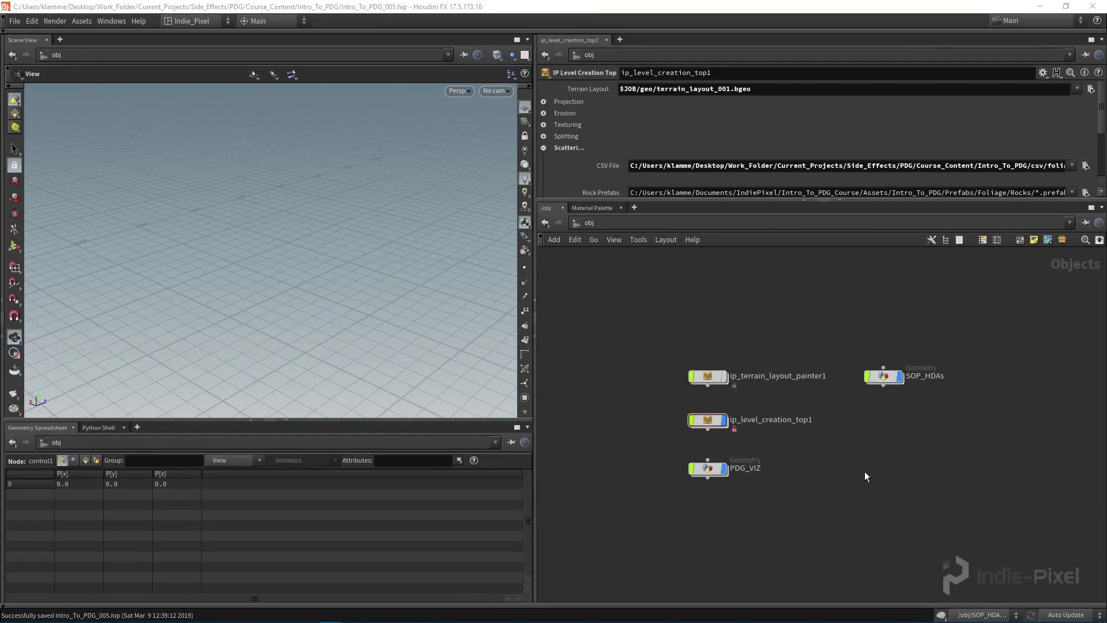
# Step: Rearrange ip_terrain_layout_painter1, SOP_HDAs and ip_level_creation_top1 into a neat stack in the network
pyautogui.scroll(3, 798, 425)
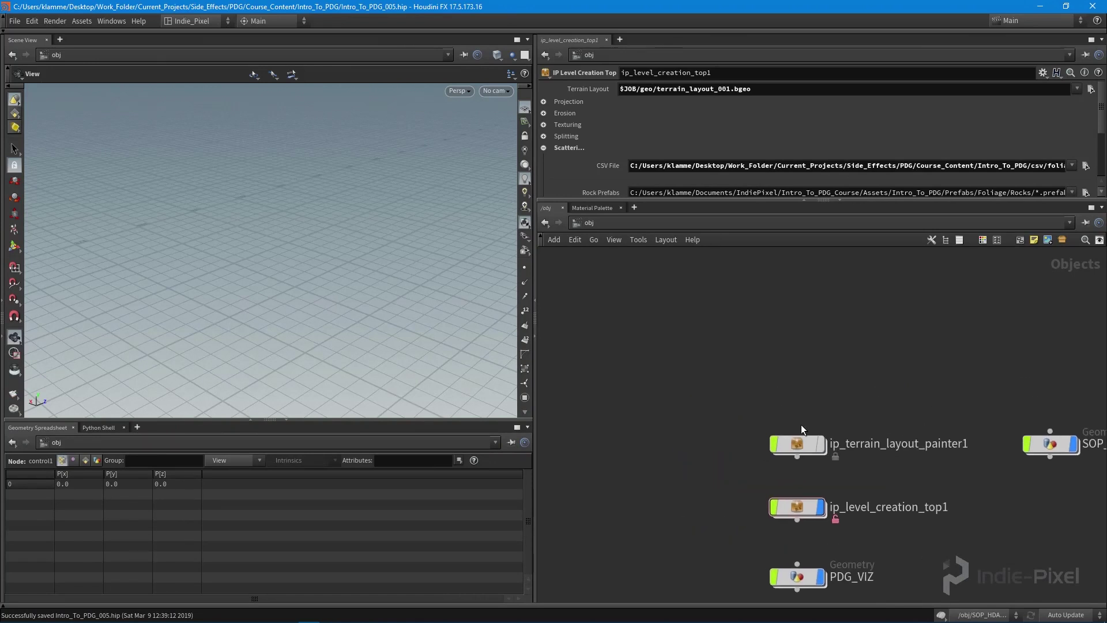
pyautogui.moveTo(795, 443); pyautogui.dragTo(652, 328)
pyautogui.moveTo(1053, 437); pyautogui.dragTo(991, 381, button='middle')
pyautogui.moveTo(991, 382); pyautogui.dragTo(737, 385)
pyautogui.moveTo(617, 364); pyautogui.dragTo(807, 582)
pyautogui.moveTo(734, 391); pyautogui.dragTo(914, 369)
pyautogui.moveTo(840, 395); pyautogui.dragTo(784, 377, button='middle')
pyautogui.click(784, 377)
pyautogui.moveTo(867, 413); pyautogui.dragTo(863, 416)
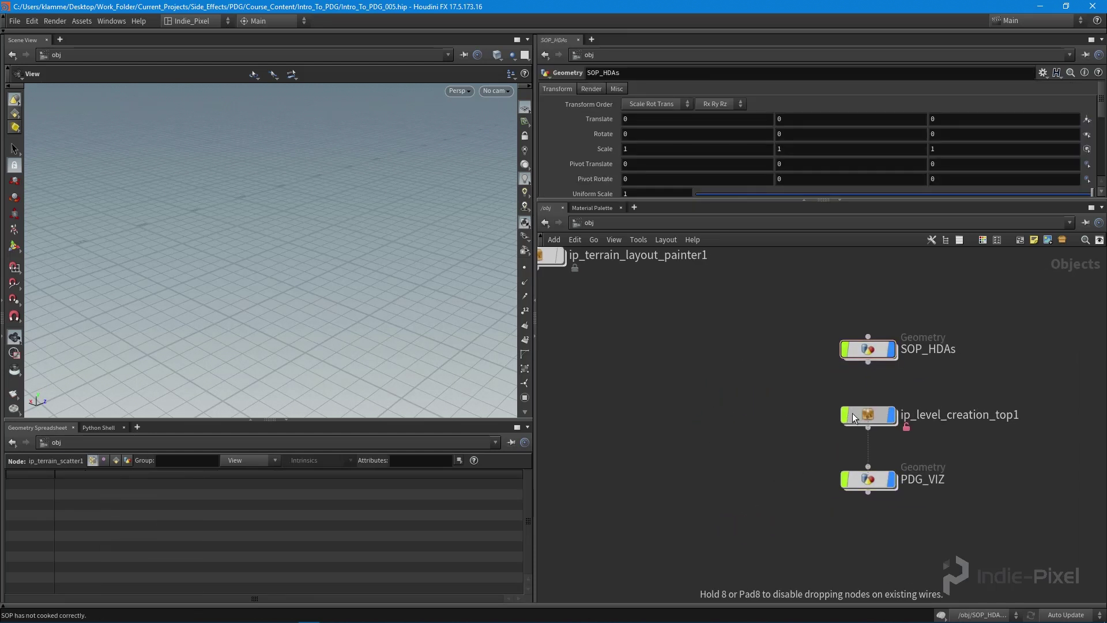
# Step: Wrap SOP_HDAs, ip_level_creation_top1 and PDG_VIZ in a network box titled 'Core System'
pyautogui.moveTo(778, 296); pyautogui.dragTo(1026, 556)
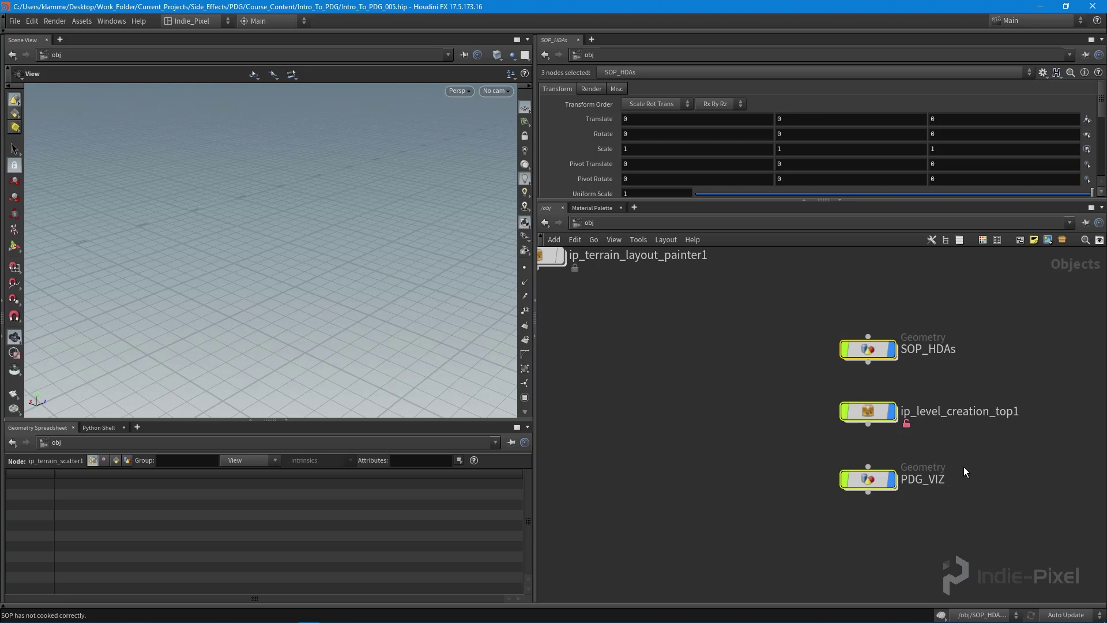
pyautogui.hotkey('shift', 'o')
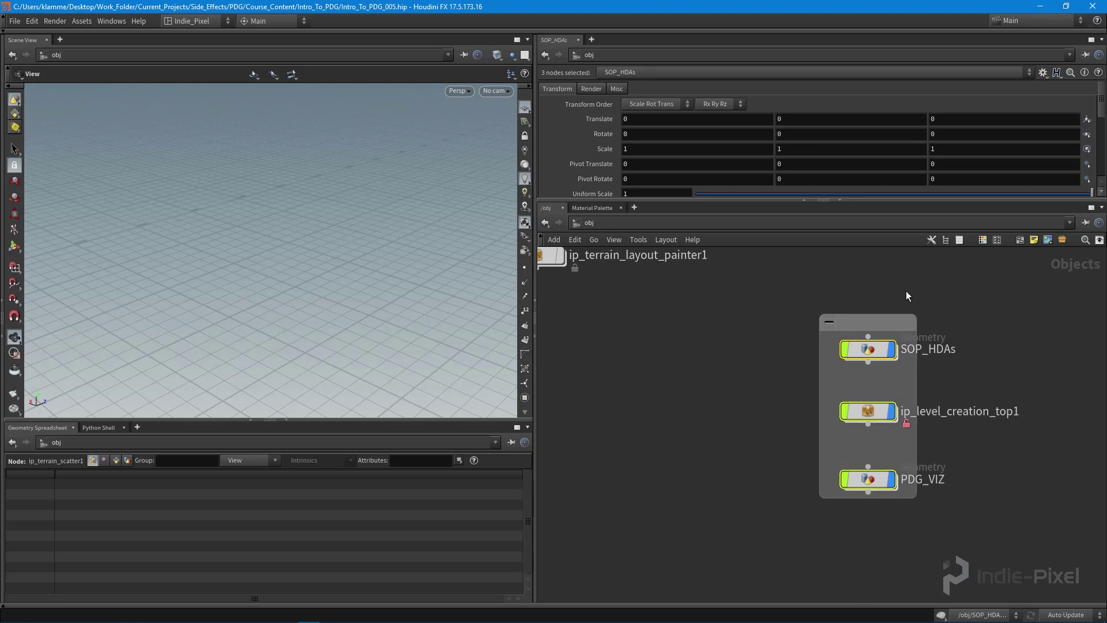
pyautogui.click(868, 466)
pyautogui.press('Escape')
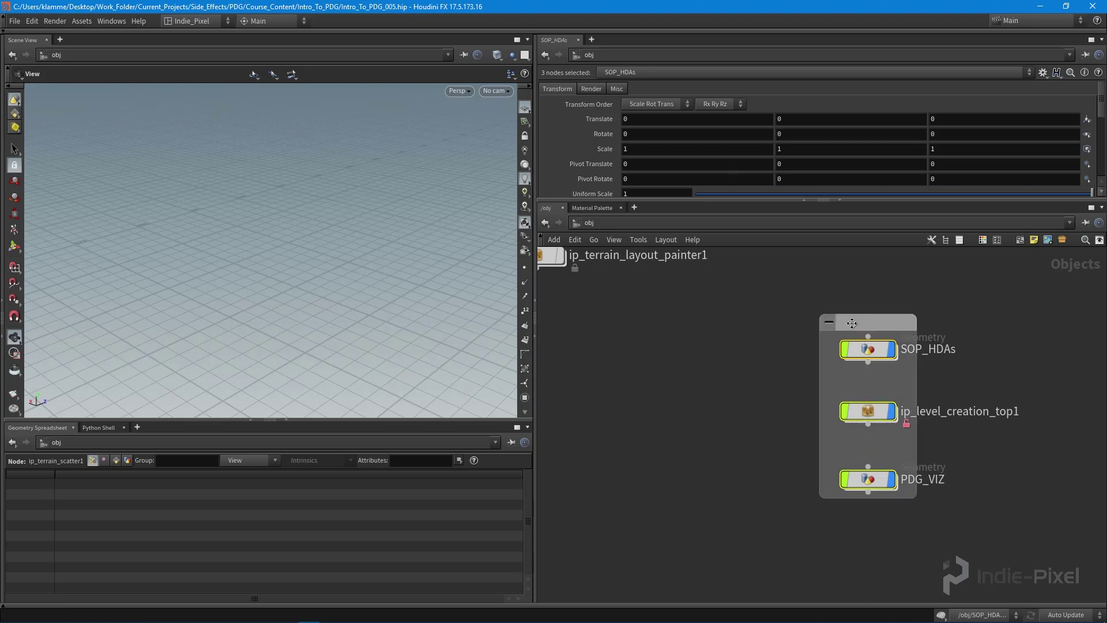
pyautogui.doubleClick(852, 322)
pyautogui.write('Core System')
pyautogui.press('Return')
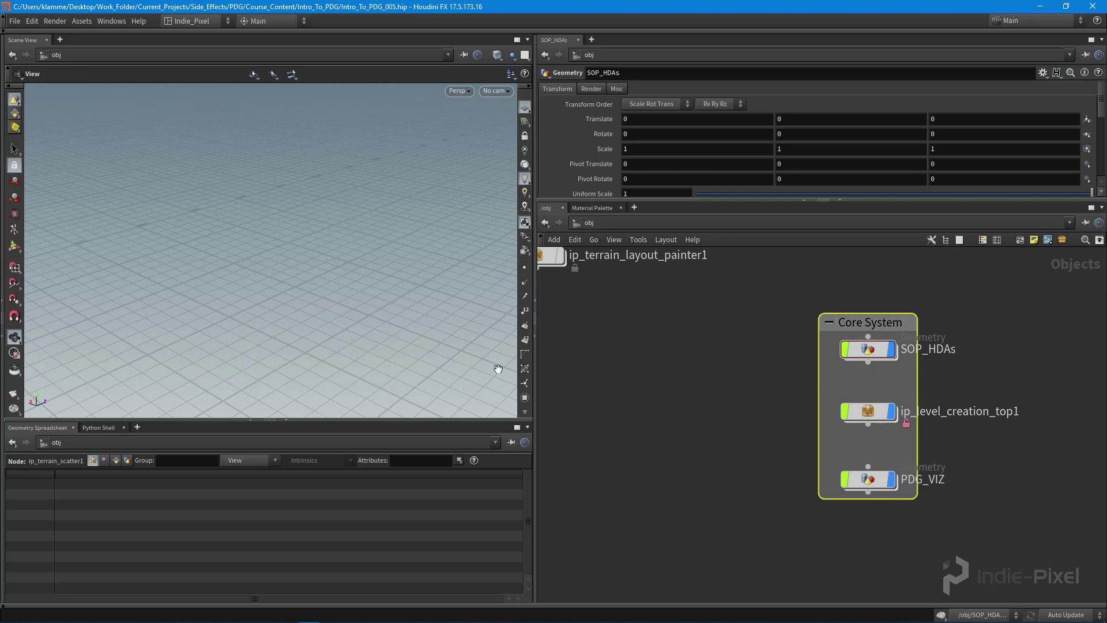
pyautogui.moveTo(596, 359); pyautogui.dragTo(731, 411, button='middle')
# Step: Pull SOP_HDAs out of Core System and place it below ip_terrain_layout_painter1
pyautogui.moveTo(867, 433); pyautogui.dragTo(841, 428, button='middle')
pyautogui.moveTo(977, 397); pyautogui.dragTo(644, 380)
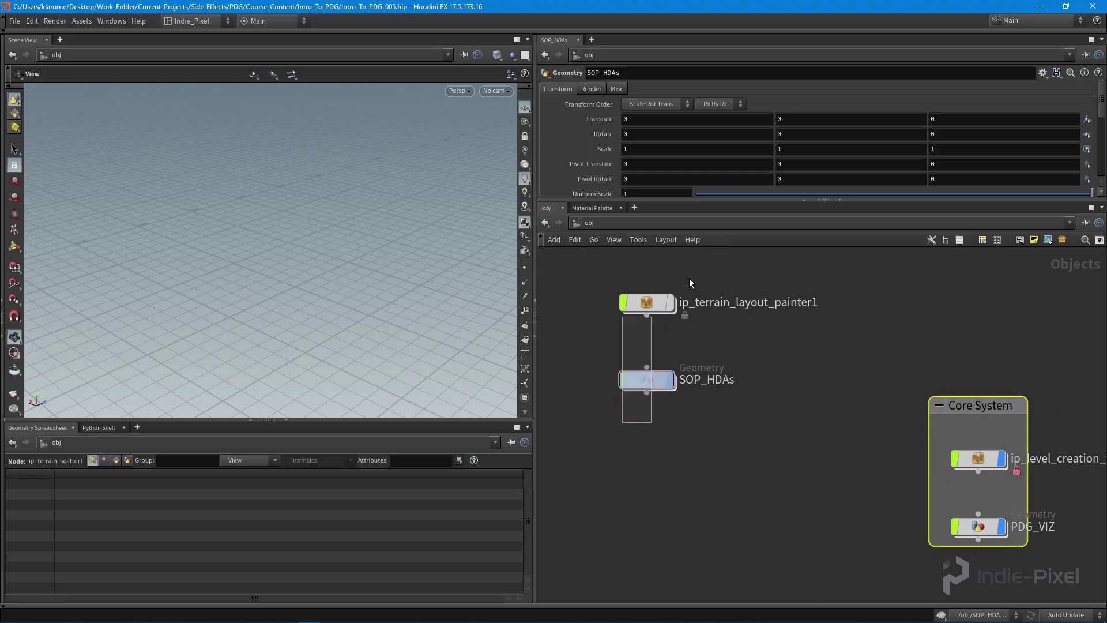
pyautogui.moveTo(690, 278); pyautogui.dragTo(614, 421)
pyautogui.moveTo(710, 348); pyautogui.dragTo(726, 354, button='middle')
pyautogui.moveTo(662, 307); pyautogui.dragTo(652, 394)
pyautogui.moveTo(592, 334); pyautogui.dragTo(716, 434)
pyautogui.moveTo(657, 398); pyautogui.dragTo(656, 387)
pyautogui.moveTo(651, 474)
pyautogui.mouseDown()
pyautogui.moveTo(656, 491)
pyautogui.moveTo(655, 470)
pyautogui.mouseUp()
# Step: Inspect the topnet1 network inside ip_level_creation_top1, then return to the object level
pyautogui.doubleClick(993, 466)
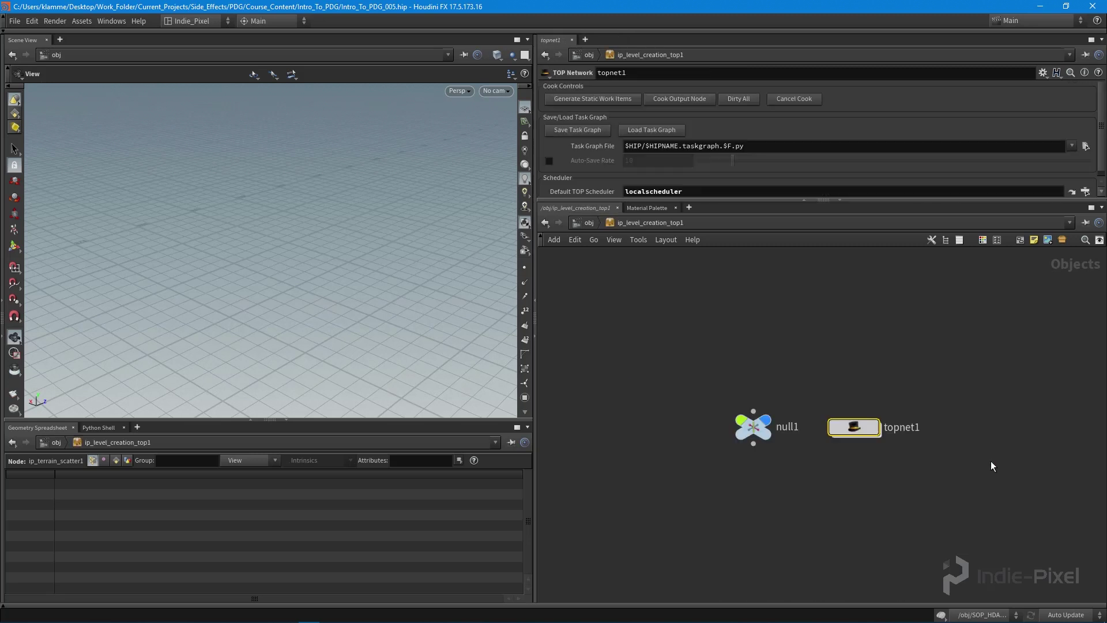
pyautogui.doubleClick(853, 427)
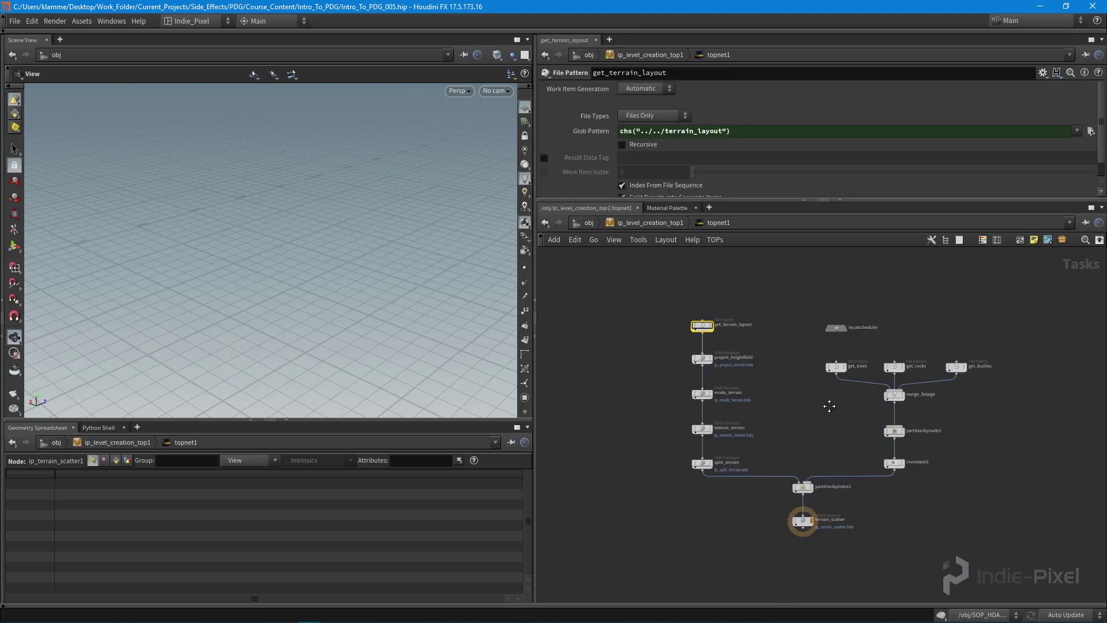
pyautogui.press('u')
pyautogui.press('u')
# Step: Box ip_terrain_layout_painter1 and SOP_HDAs in a network box titled 'Components'
pyautogui.moveTo(979, 390); pyautogui.dragTo(995, 364)
pyautogui.press('l')
pyautogui.moveTo(725, 546); pyautogui.dragTo(731, 543)
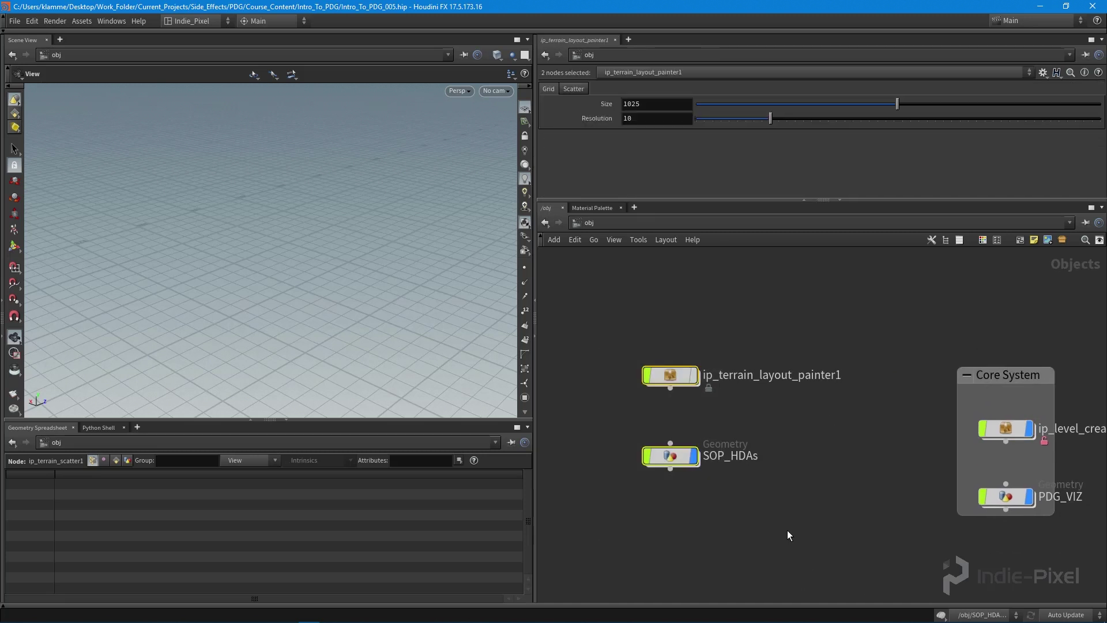
pyautogui.moveTo(791, 536); pyautogui.dragTo(781, 476, button='middle')
pyautogui.hotkey('shift', 'o')
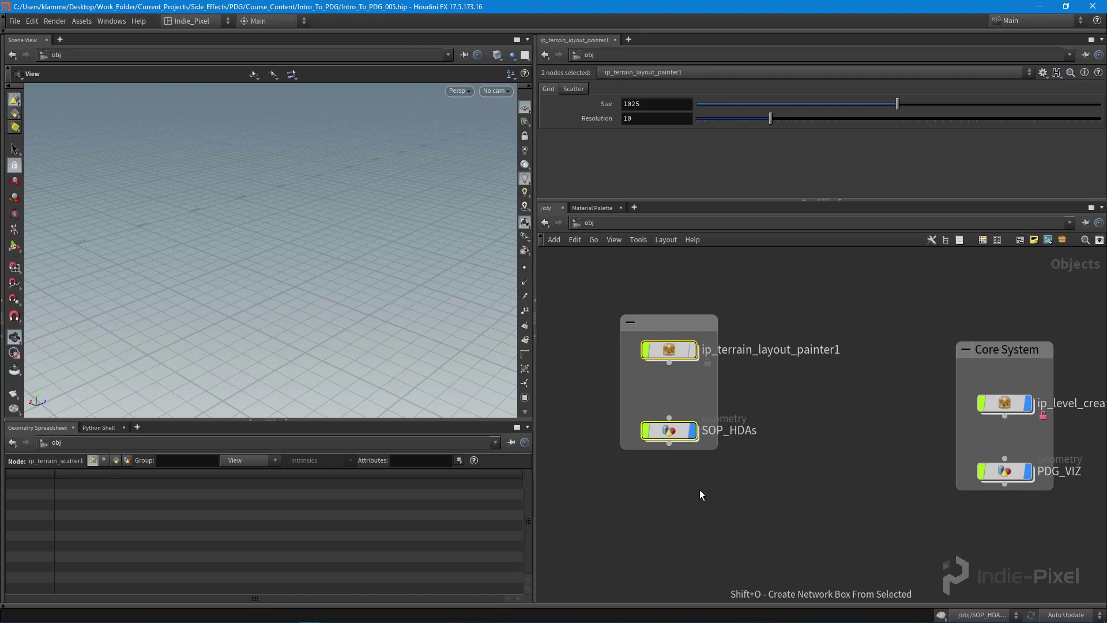
pyautogui.doubleClick(671, 324)
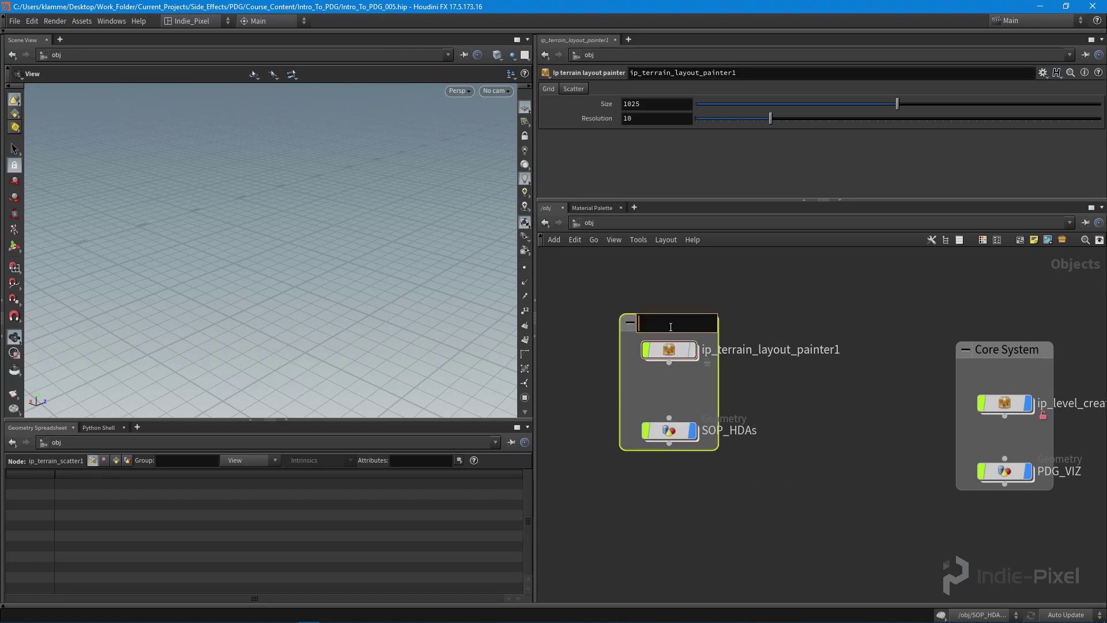
pyautogui.write('Comppnents')
pyautogui.press('Return')
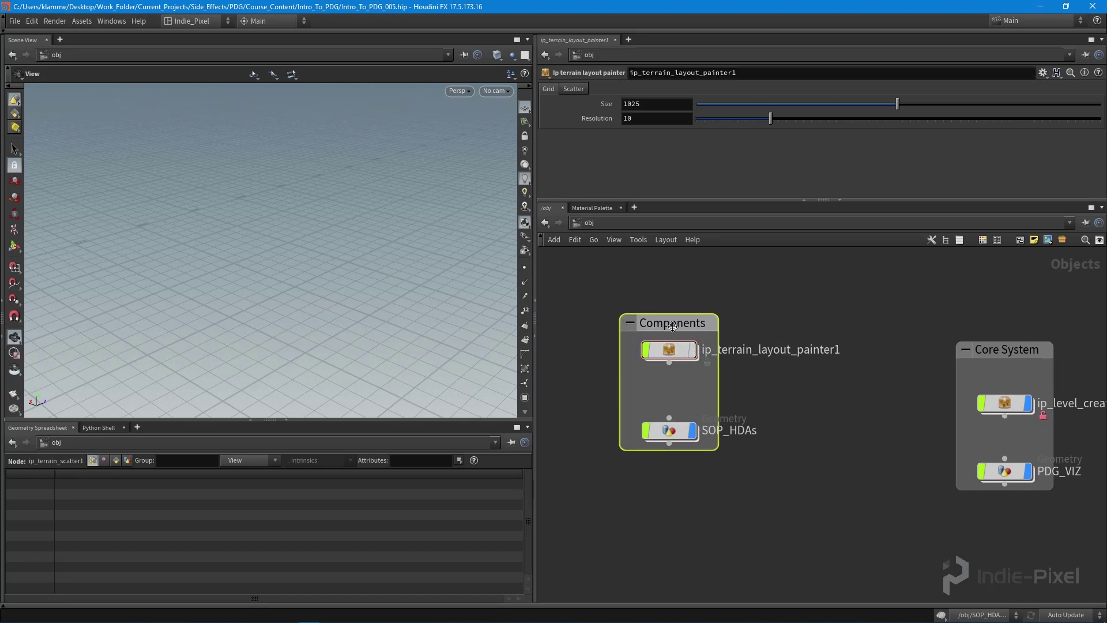
pyautogui.moveTo(673, 326); pyautogui.dragTo(690, 424)
pyautogui.click(742, 342)
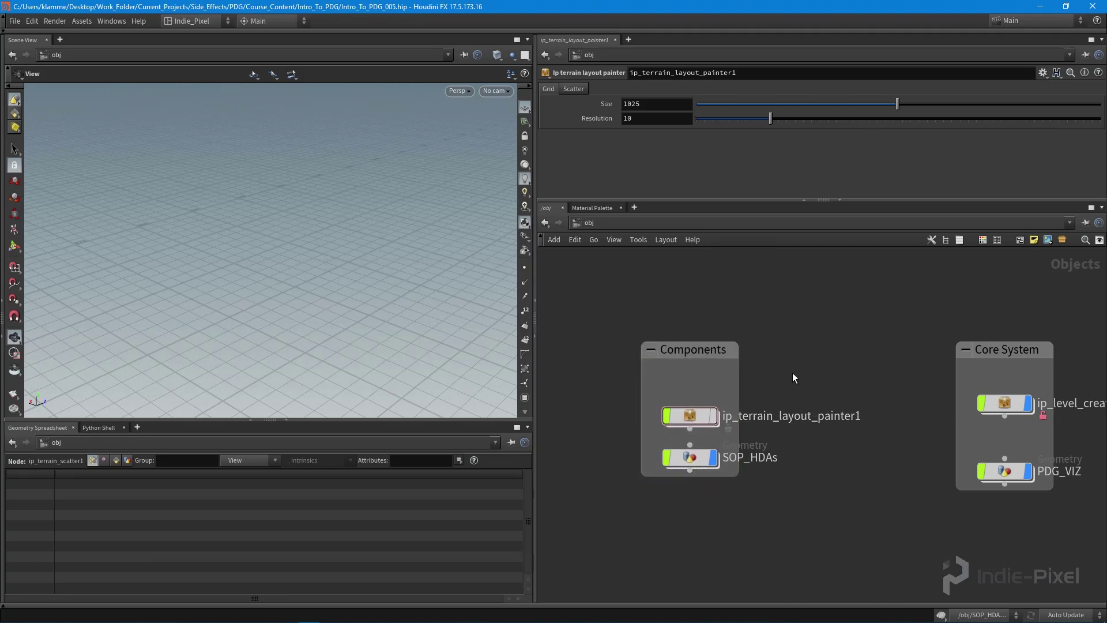
# Step: Add a Geometry object named ip_area_generator at the top of Components, shifting the other nodes down
pyautogui.press('Tab')
pyautogui.write('geo')
pyautogui.press('Return')
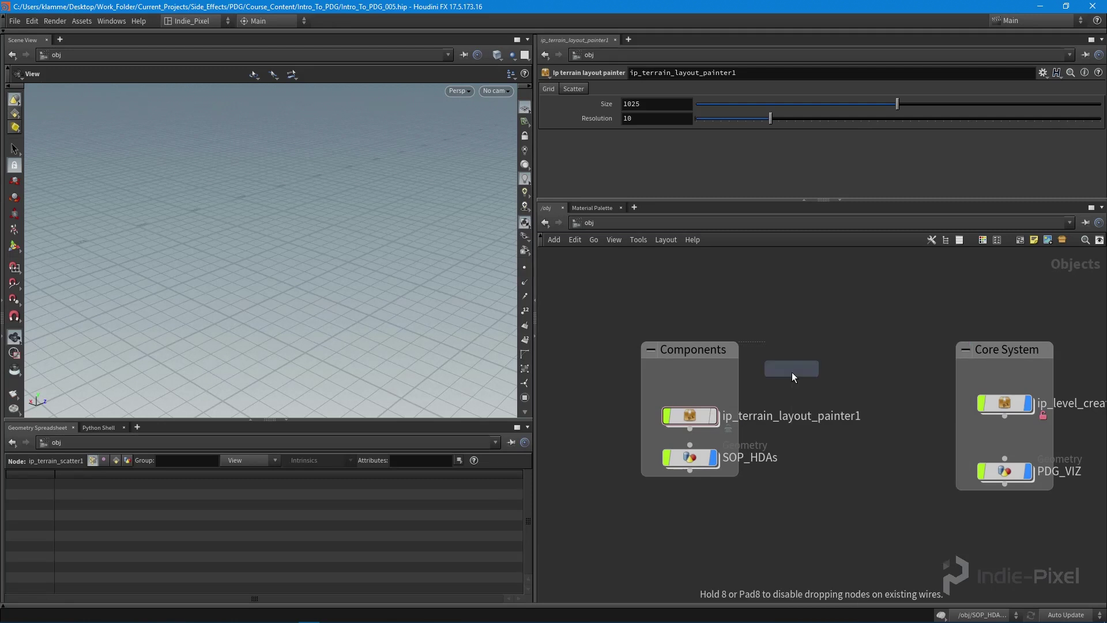
pyautogui.click(798, 379)
pyautogui.moveTo(798, 379); pyautogui.dragTo(694, 377)
pyautogui.doubleClick(727, 378)
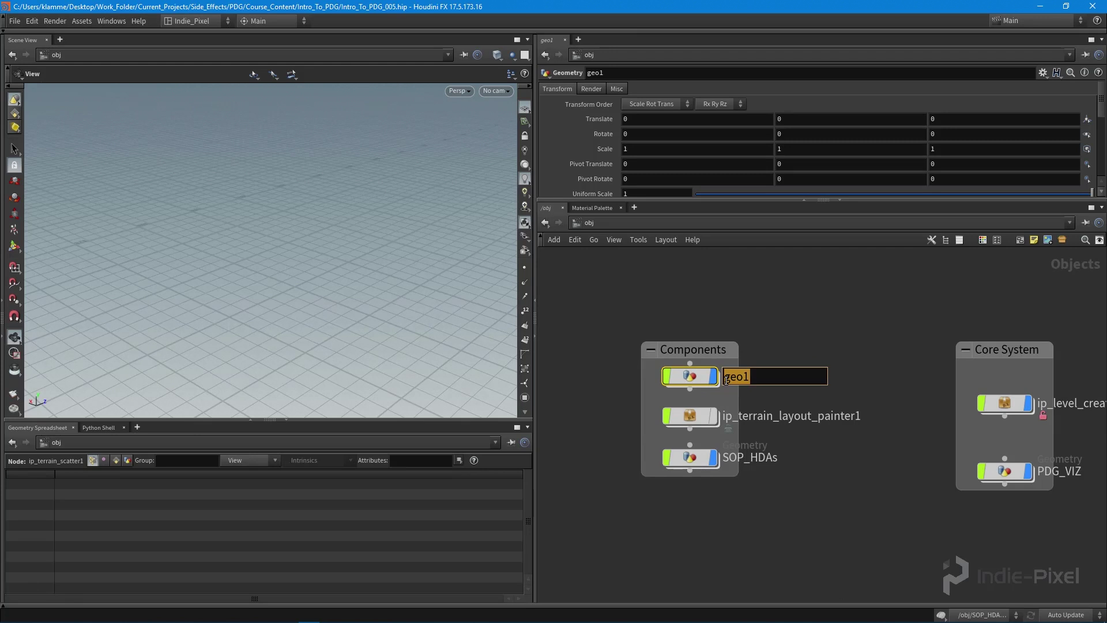
pyautogui.write('ip_area_generator')
pyautogui.press('Return')
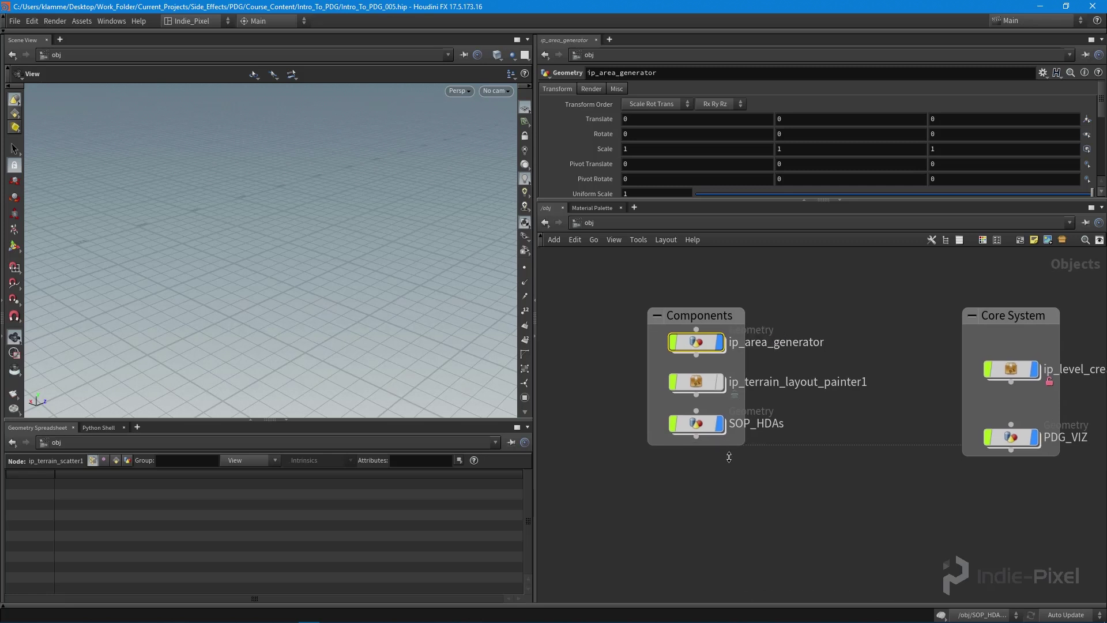
pyautogui.moveTo(696, 423); pyautogui.dragTo(697, 437)
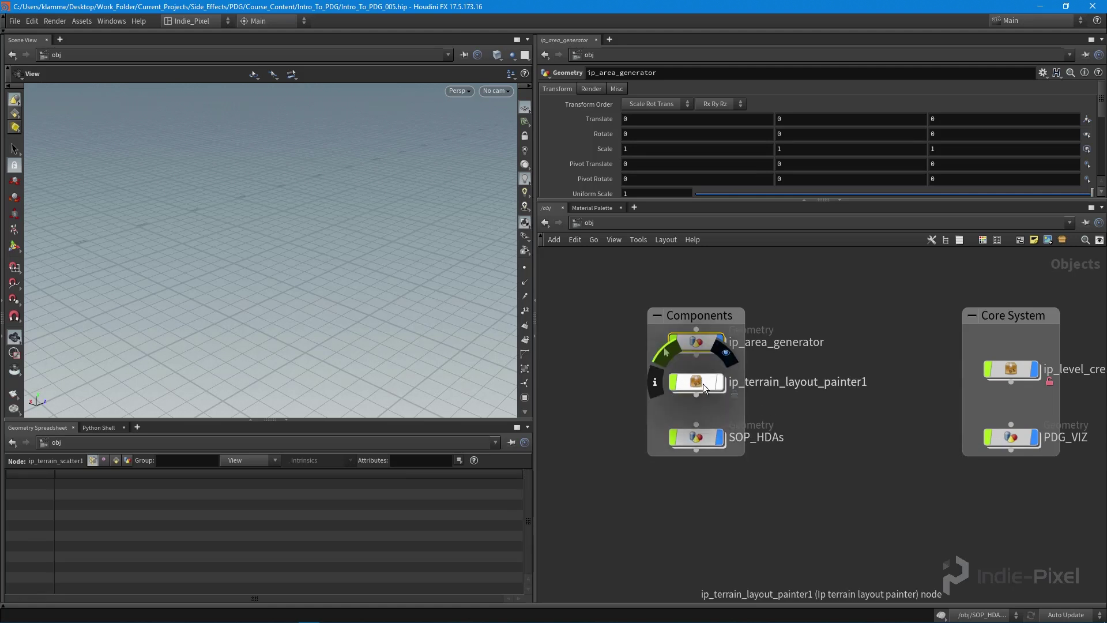
pyautogui.moveTo(703, 383); pyautogui.dragTo(703, 390)
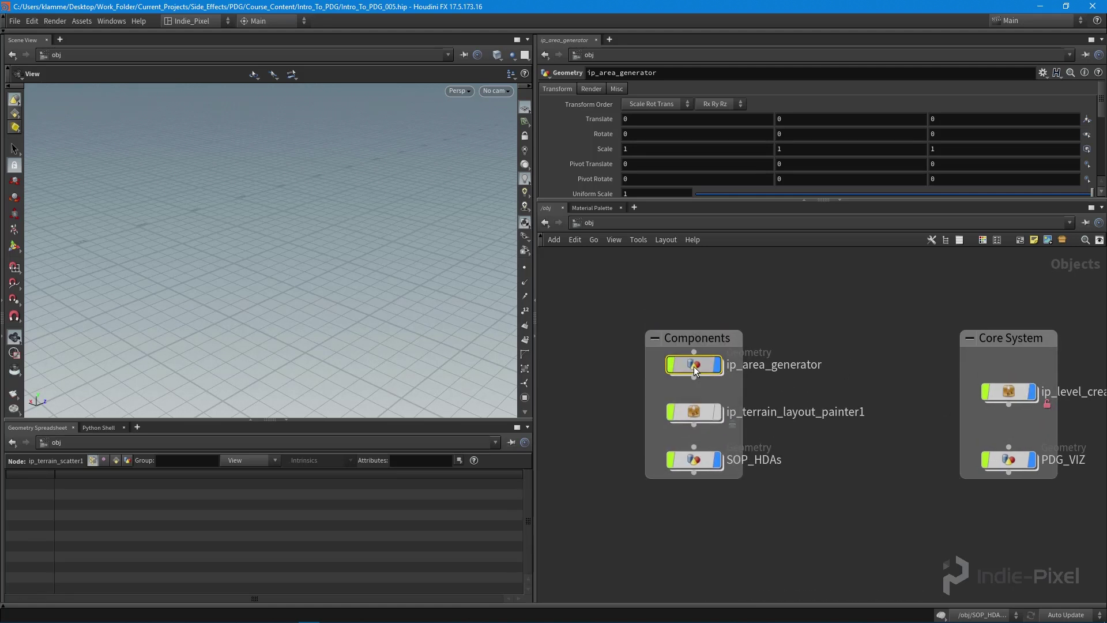
# Step: Create a curve1 Curve node inside ip_area_generator
pyautogui.doubleClick(695, 370)
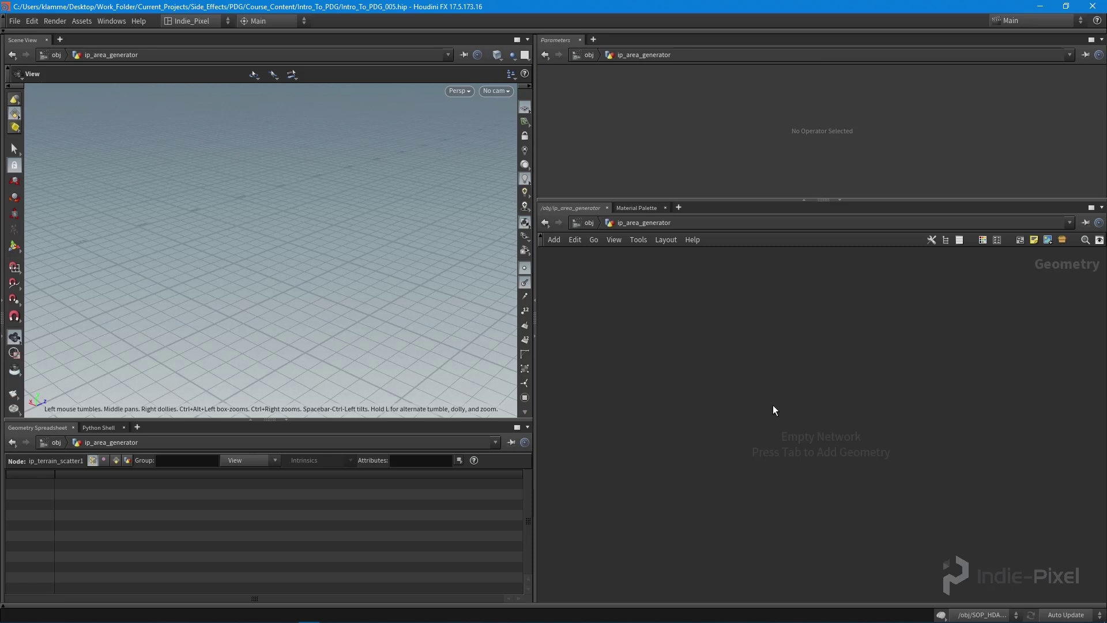
pyautogui.press('Tab')
pyautogui.write('curve')
pyautogui.press('Return')
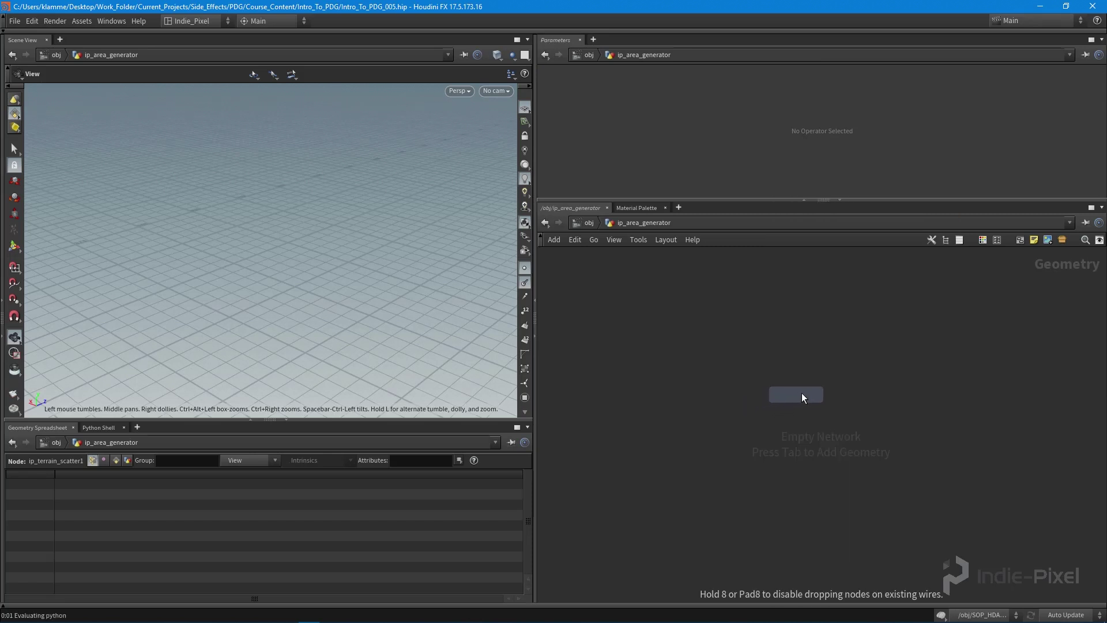
pyautogui.click(802, 392)
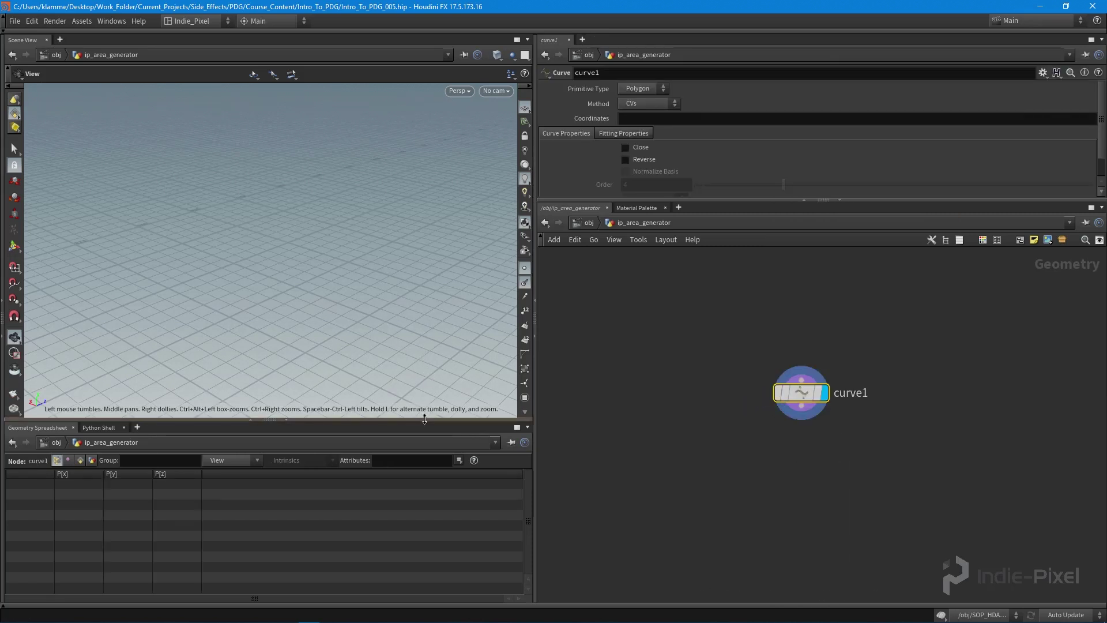
# Step: Enlarge the viewport and zoom into a top-down view of the grid
pyautogui.moveTo(428, 420); pyautogui.dragTo(428, 466)
pyautogui.moveTo(301, 312); pyautogui.dragTo(359, 296)
pyautogui.hotkey('space', '2')
pyautogui.scroll(-2, 372, 287)
pyautogui.scroll(-4, 340, 304)
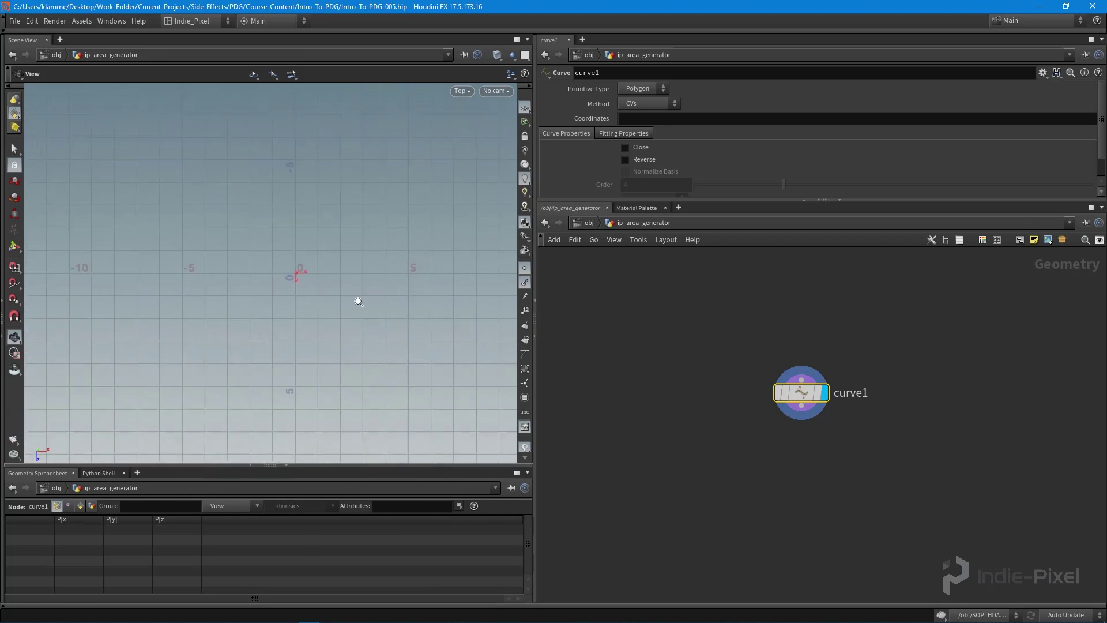
pyautogui.scroll(-4, 332, 312)
pyautogui.moveTo(167, 214); pyautogui.dragTo(155, 208, button='middle')
pyautogui.scroll(-2, 316, 407)
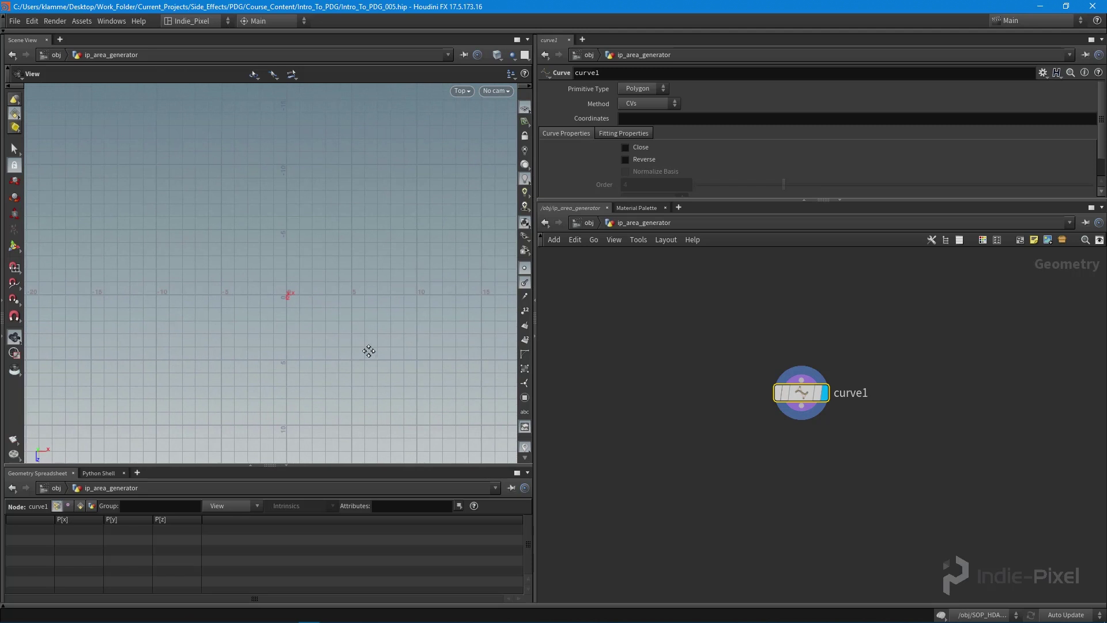
pyautogui.scroll(1, 298, 321)
pyautogui.scroll(-1, 346, 306)
pyautogui.moveTo(779, 406); pyautogui.dragTo(771, 405)
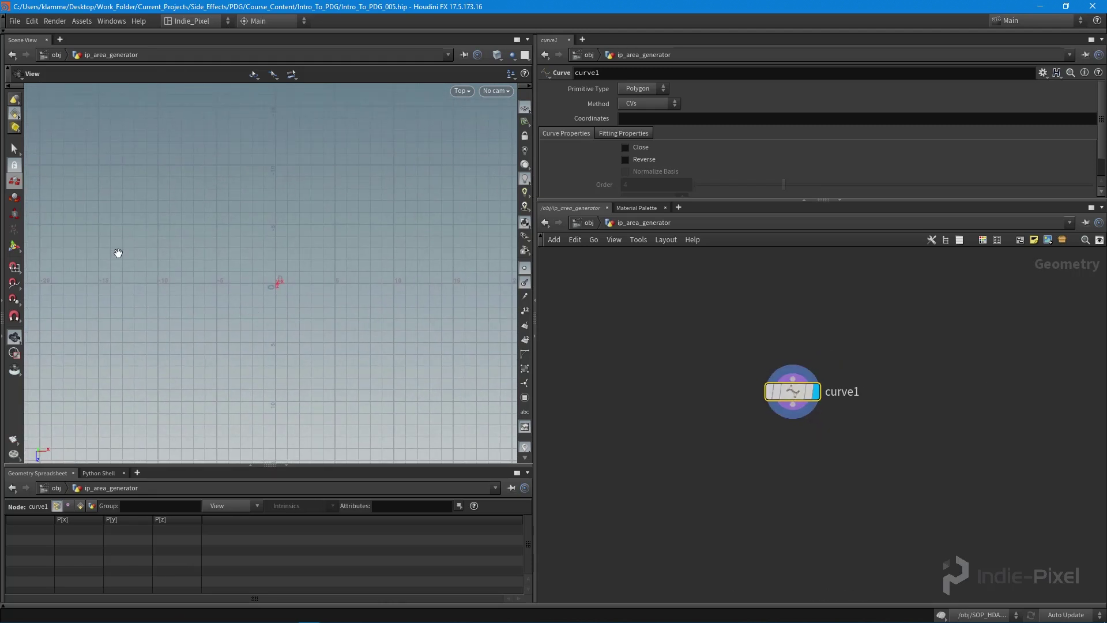
pyautogui.scroll(-2, 252, 257)
# Step: Draw a grid-snapped closed square at -5,0,-5 / 10,0,-5 / 10,0,10 / -5,0,10
pyautogui.press('Return')
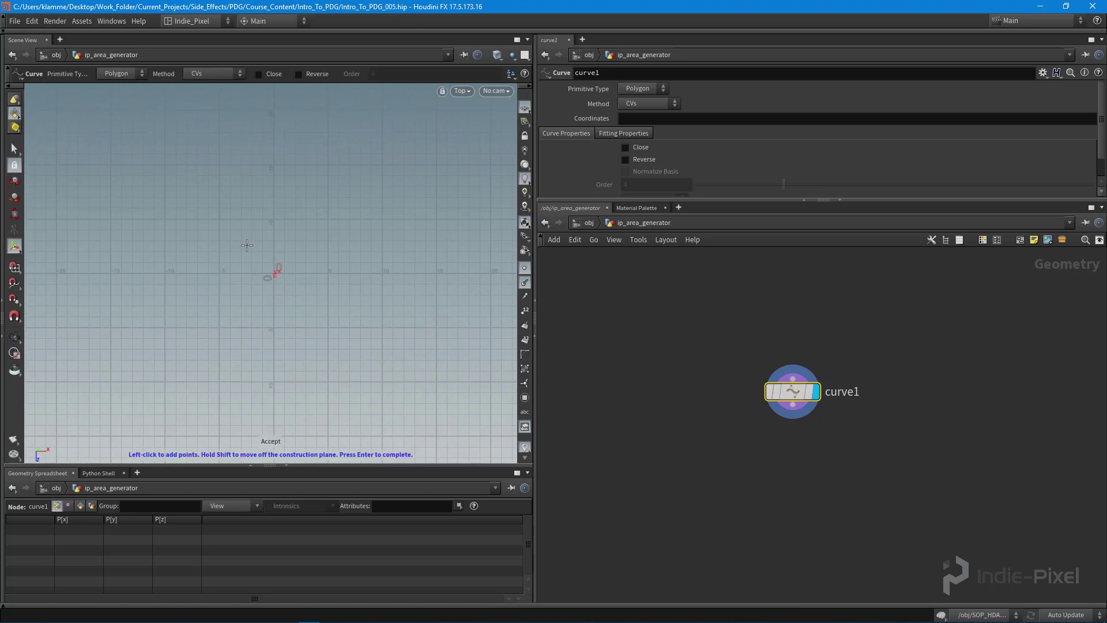
pyautogui.press('ctrl')
pyautogui.click(219, 218)
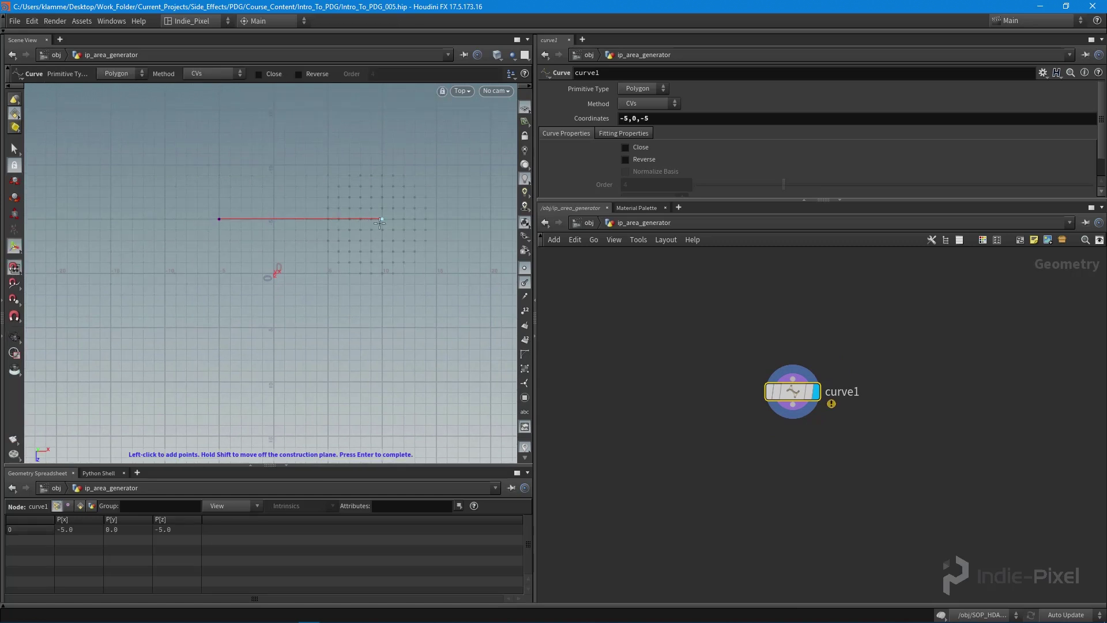
pyautogui.click(381, 220)
pyautogui.click(385, 381)
pyautogui.click(219, 382)
pyautogui.press('Return')
pyautogui.click(640, 148)
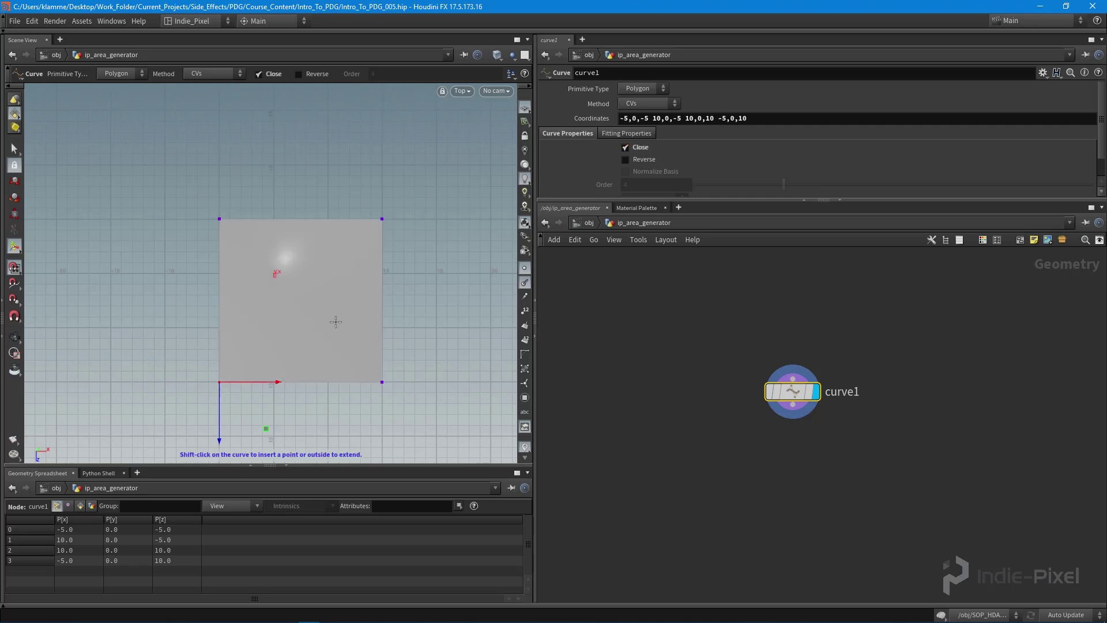
pyautogui.press('Escape')
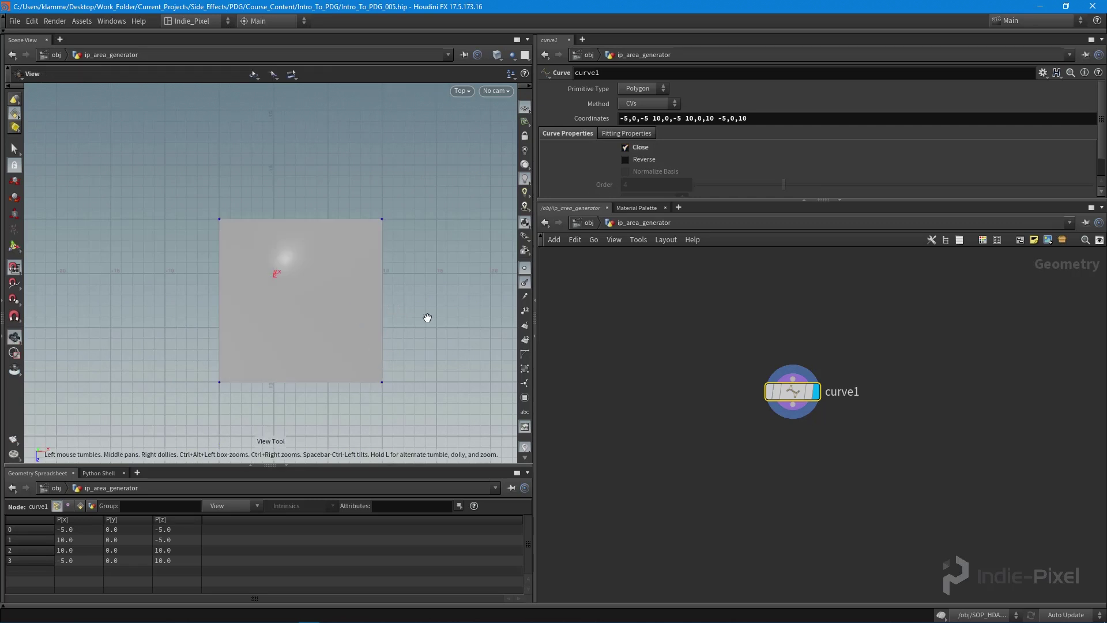
pyautogui.moveTo(429, 316); pyautogui.dragTo(374, 309, button='middle')
# Step: Add a resample node wired below curve1 and display its output
pyautogui.hotkey('space', '1')
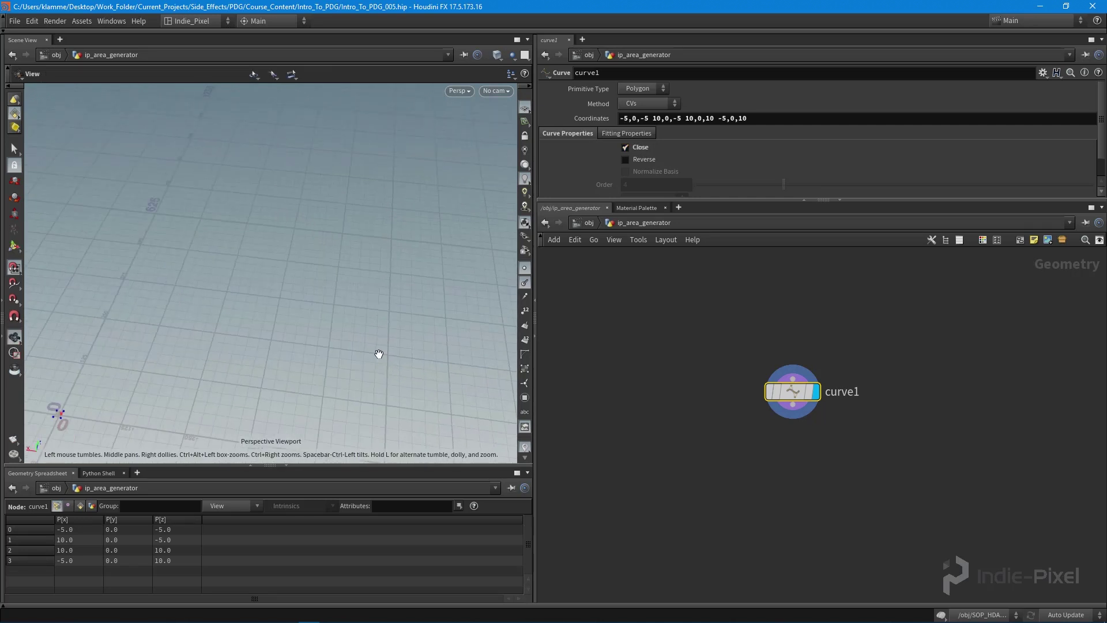
pyautogui.press('h')
pyautogui.press('Tab')
pyautogui.write('scatter')
pyautogui.press('Return')
pyautogui.click(783, 424)
pyautogui.click(782, 374)
pyautogui.click(782, 411)
pyautogui.moveTo(452, 295); pyautogui.dragTo(323, 323)
pyautogui.scroll(-2, 675, 150)
# Step: Set the resample Length to 2
pyautogui.doubleClick(676, 142)
pyautogui.write('4')
pyautogui.press('Return')
pyautogui.doubleClick(662, 142)
pyautogui.write('2')
pyautogui.press('Return')
# Step: Treat polygons as Subdivision Curves so the square becomes a circle
pyautogui.moveTo(365, 256); pyautogui.dragTo(328, 267)
pyautogui.moveTo(775, 200); pyautogui.dragTo(767, 274)
pyautogui.scroll(-2, 705, 215)
pyautogui.click(670, 191)
pyautogui.click(664, 215)
pyautogui.moveTo(314, 292); pyautogui.dragTo(263, 359)
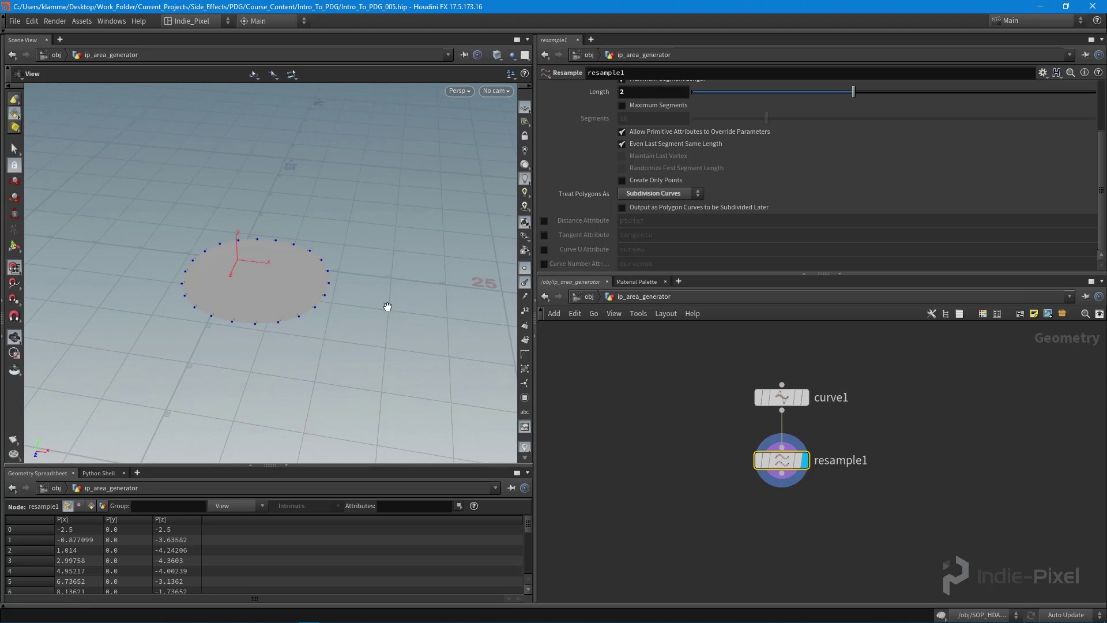
pyautogui.moveTo(384, 312); pyautogui.dragTo(360, 302)
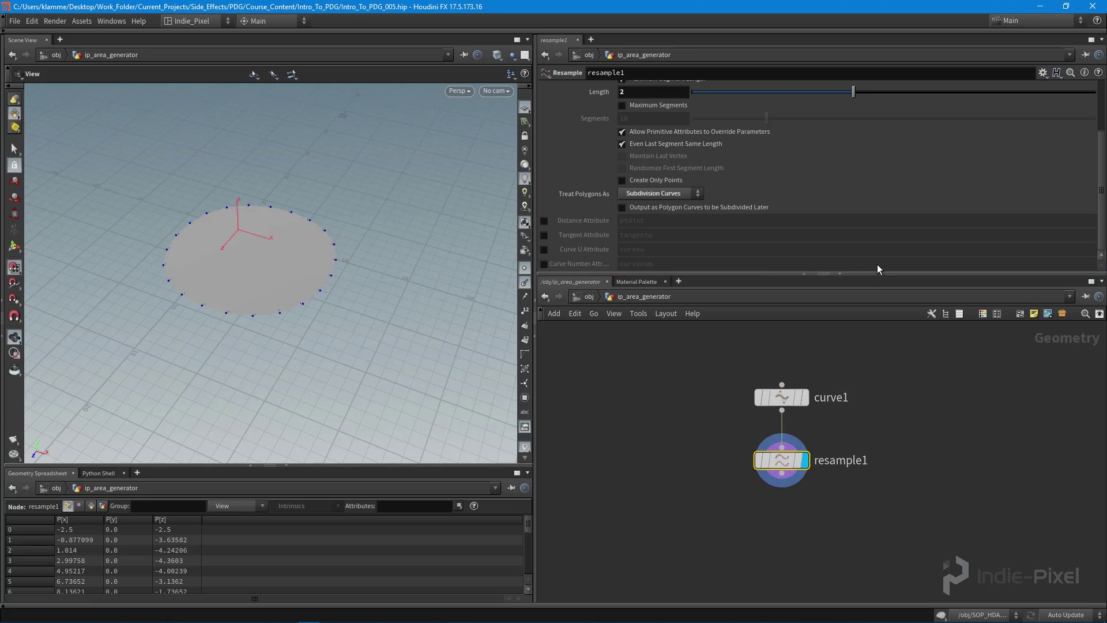
# Step: Rename curve1 to default_curve and move it up and left
pyautogui.moveTo(878, 271); pyautogui.dragTo(878, 229)
pyautogui.doubleClick(834, 378)
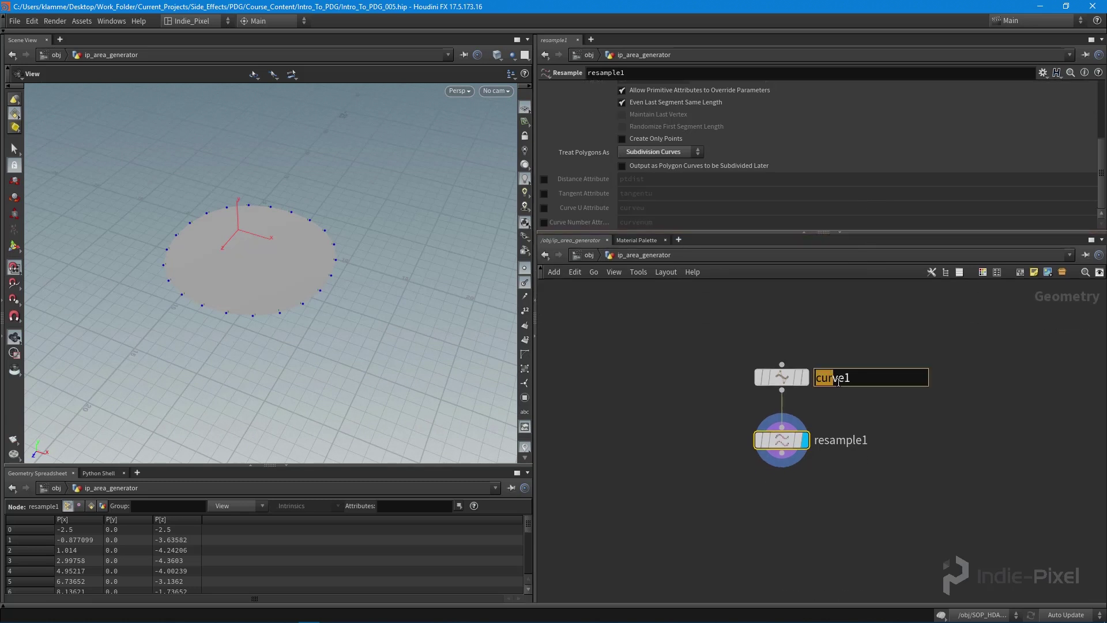
pyautogui.doubleClick(838, 381)
pyautogui.press('BackSpace')
pyautogui.write('default_curve')
pyautogui.press('Return')
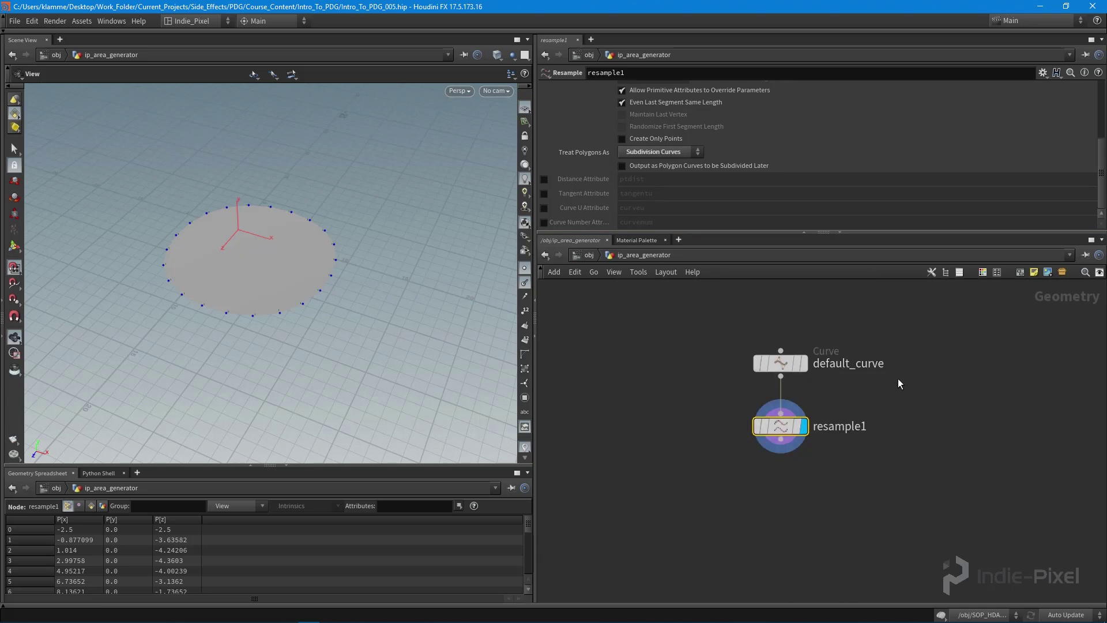
pyautogui.moveTo(793, 385); pyautogui.dragTo(643, 357)
# Step: Create an Object Merge node via the node search
pyautogui.press('Tab')
pyautogui.write('object')
pyautogui.press('Return')
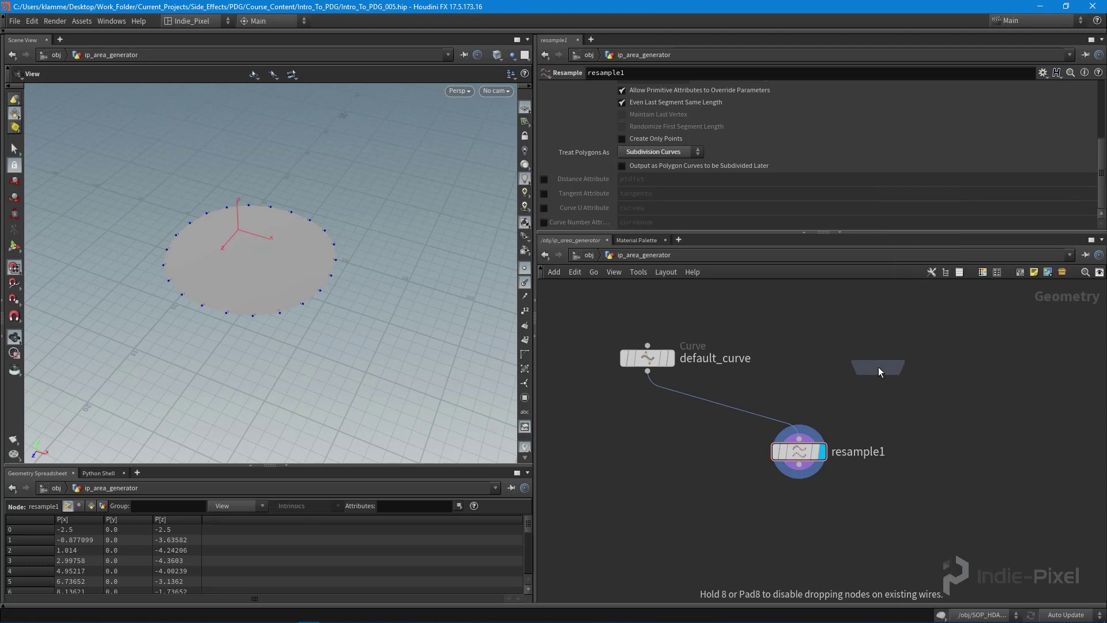
# Step: Place the Object Merge node and name it user_curve
pyautogui.click(883, 364)
pyautogui.doubleClick(911, 353)
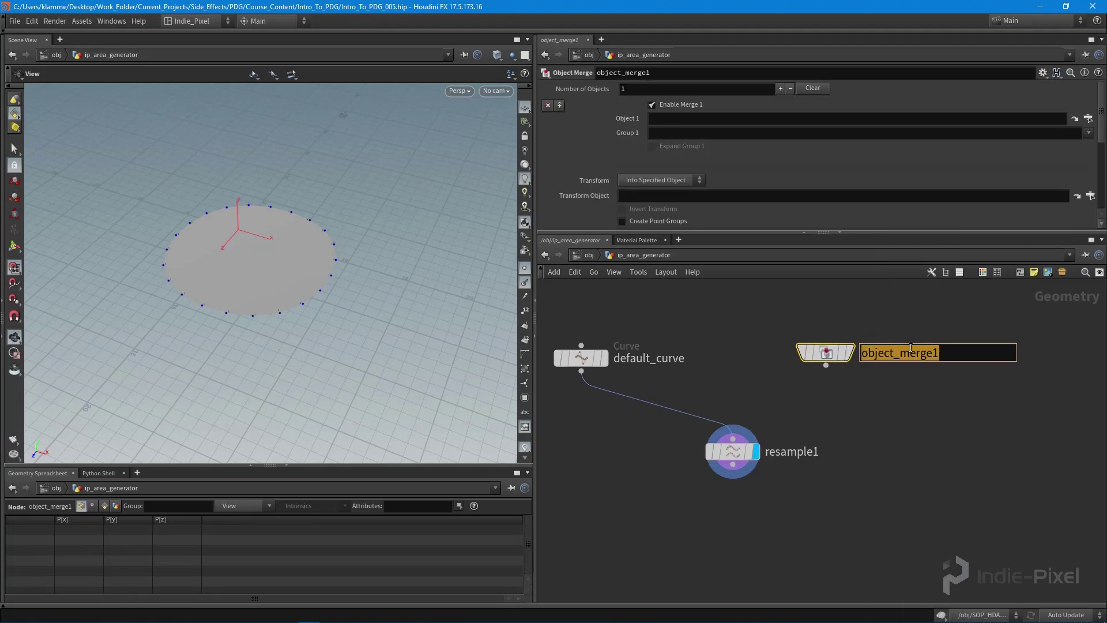
pyautogui.write('user_curve')
pyautogui.press('Return')
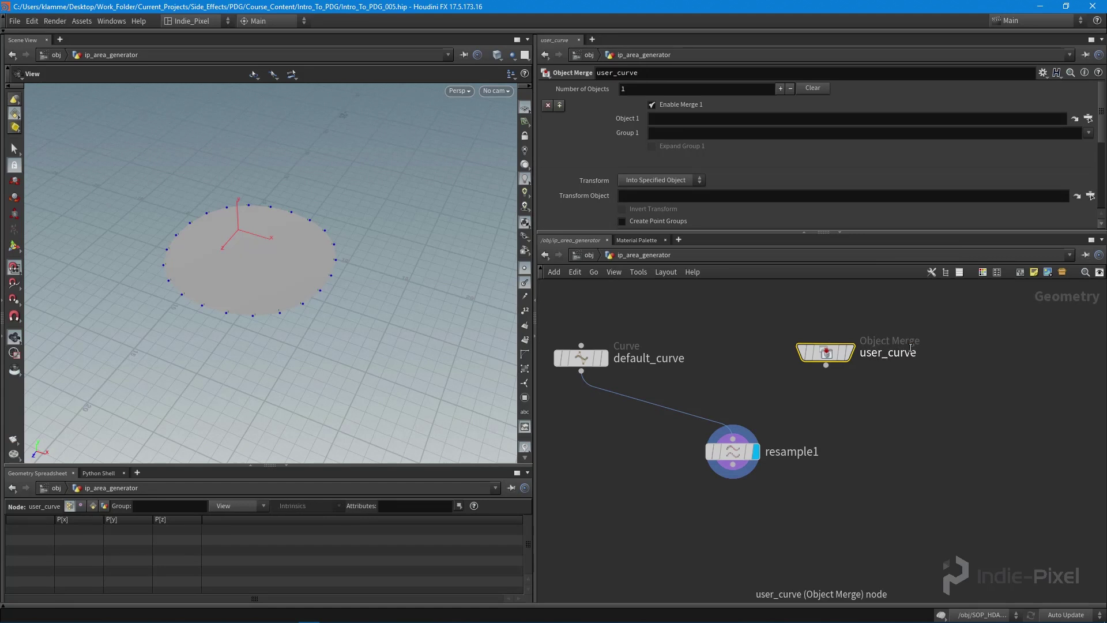
# Step: Add a switch1 Switch node beside resample1
pyautogui.press('l')
pyautogui.press('Tab')
pyautogui.write('swi')
pyautogui.press('Return')
pyautogui.click(755, 378)
# Step: Wire default_curve as switch1's first input and user_curve as its second
pyautogui.click(613, 353)
pyautogui.click(790, 346)
pyautogui.click(848, 341)
pyautogui.click(776, 359)
pyautogui.moveTo(853, 330); pyautogui.dragTo(886, 330)
pyautogui.click(946, 328)
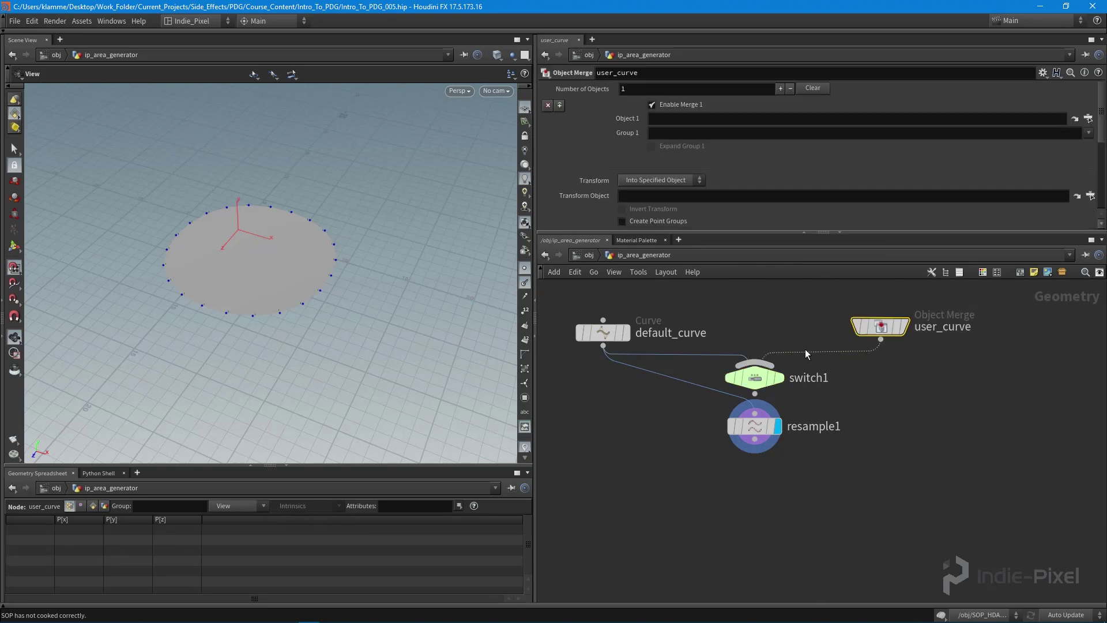
pyautogui.moveTo(804, 354); pyautogui.dragTo(823, 376, button='middle')
pyautogui.moveTo(639, 358); pyautogui.dragTo(657, 354)
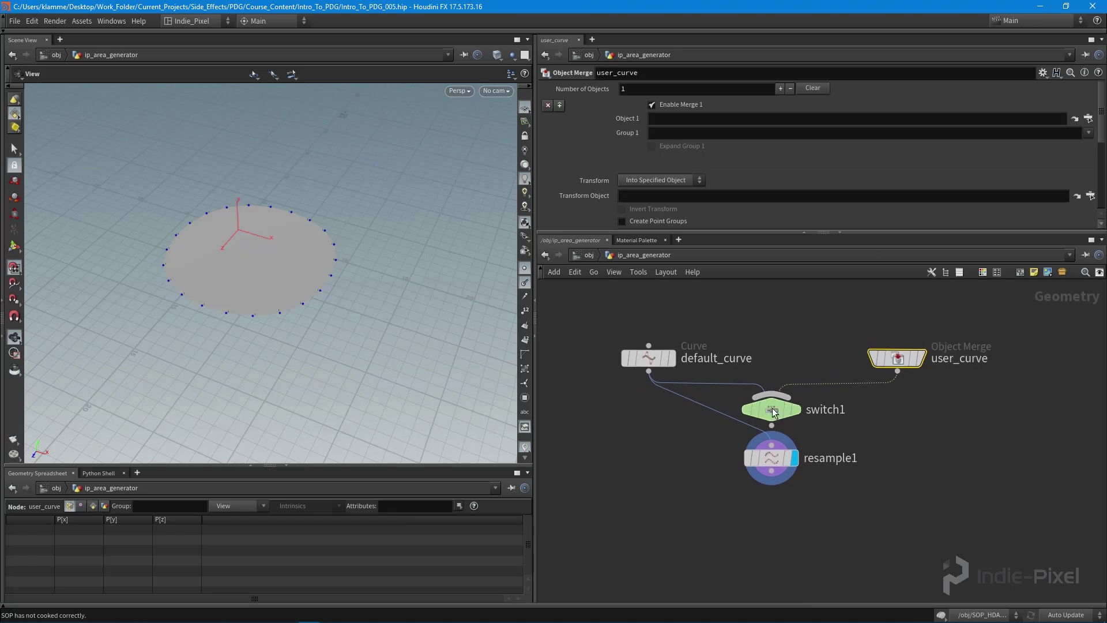
pyautogui.click(769, 413)
# Step: Set switch1's Select Input to the expression npoints(1)>0
pyautogui.click(643, 88)
pyautogui.write('npoints')
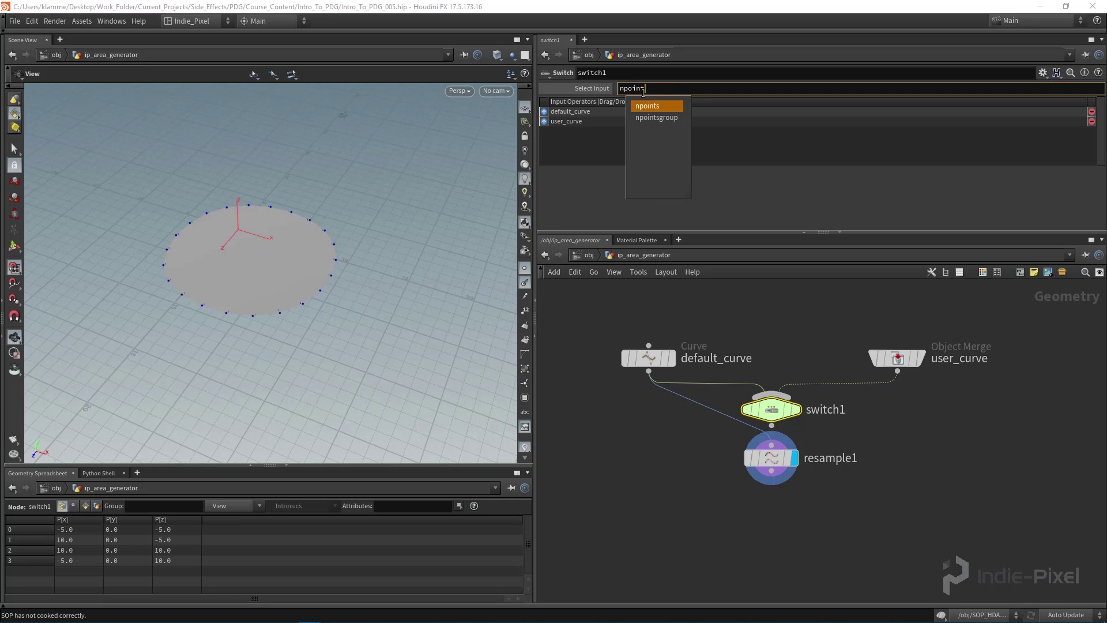
pyautogui.write('()')
pyautogui.press('Left')
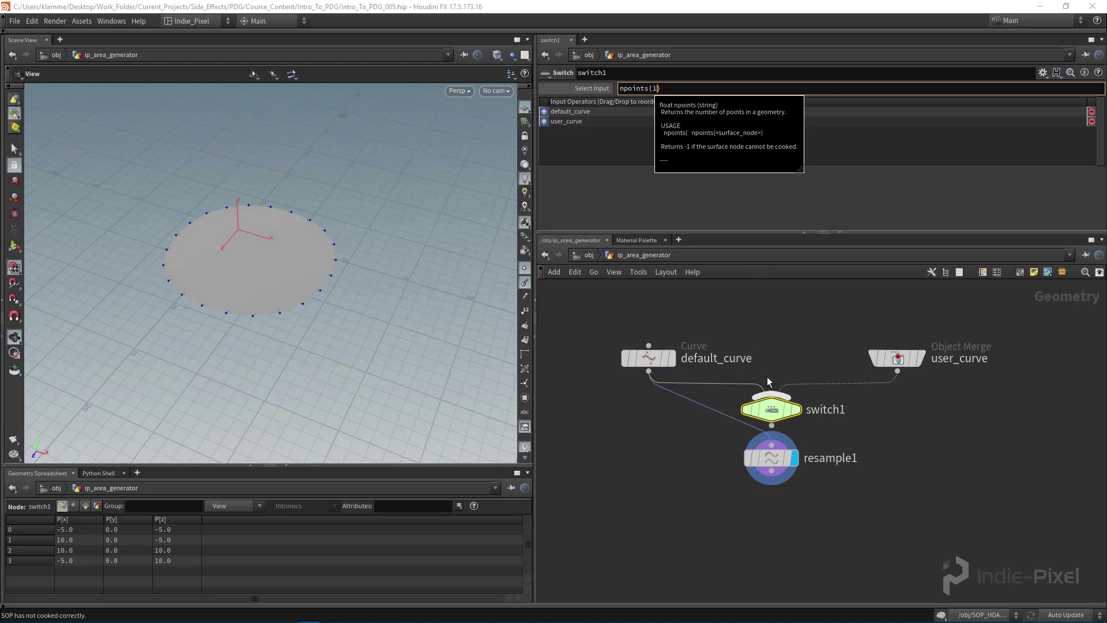
pyautogui.click(678, 89)
pyautogui.write(')>0')
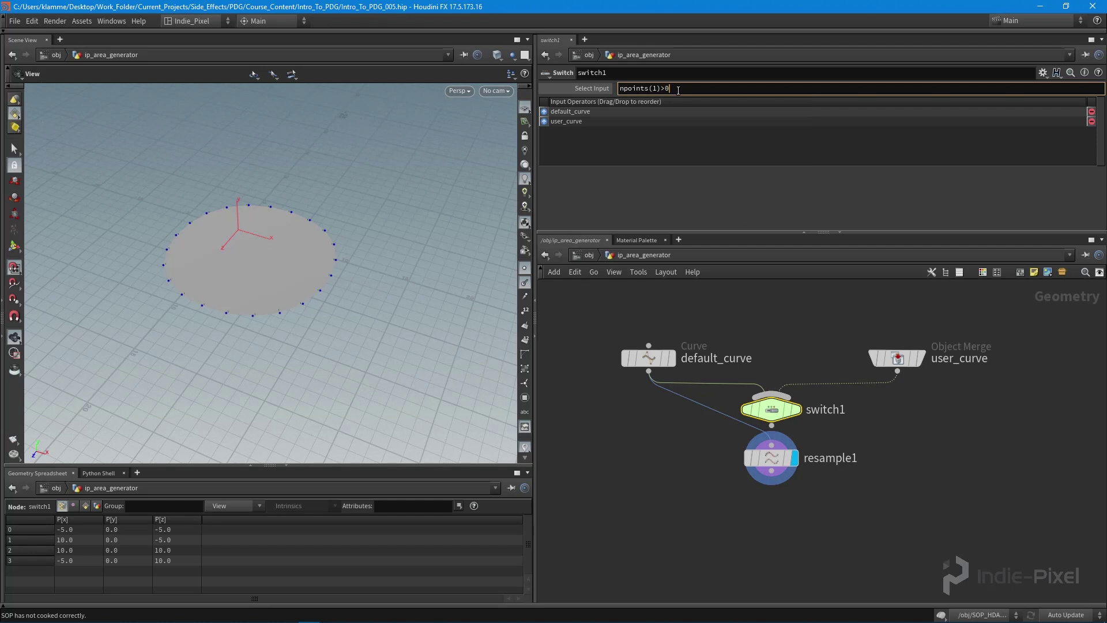
pyautogui.press('Return')
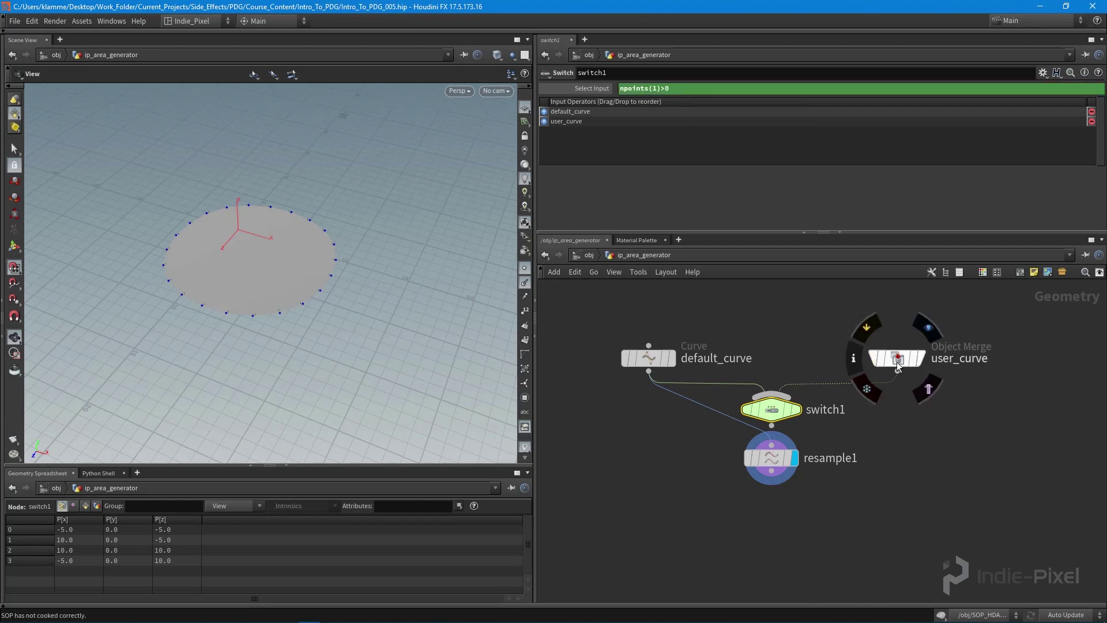
# Step: Wire switch1's output into resample1
pyautogui.moveTo(646, 364)
pyautogui.moveTo(774, 415)
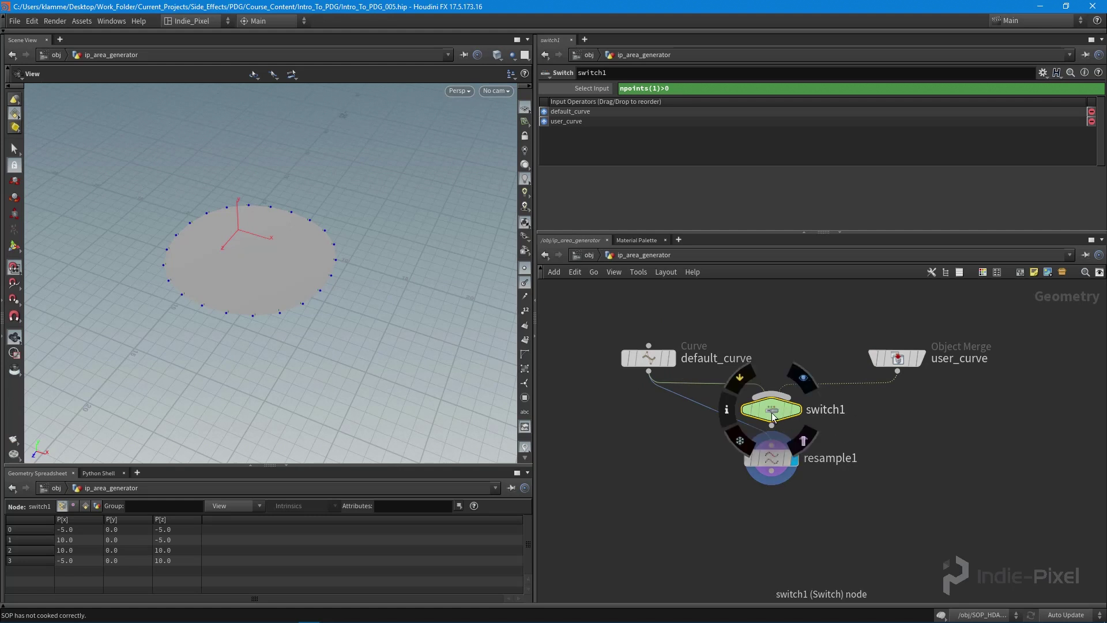
pyautogui.click(648, 361)
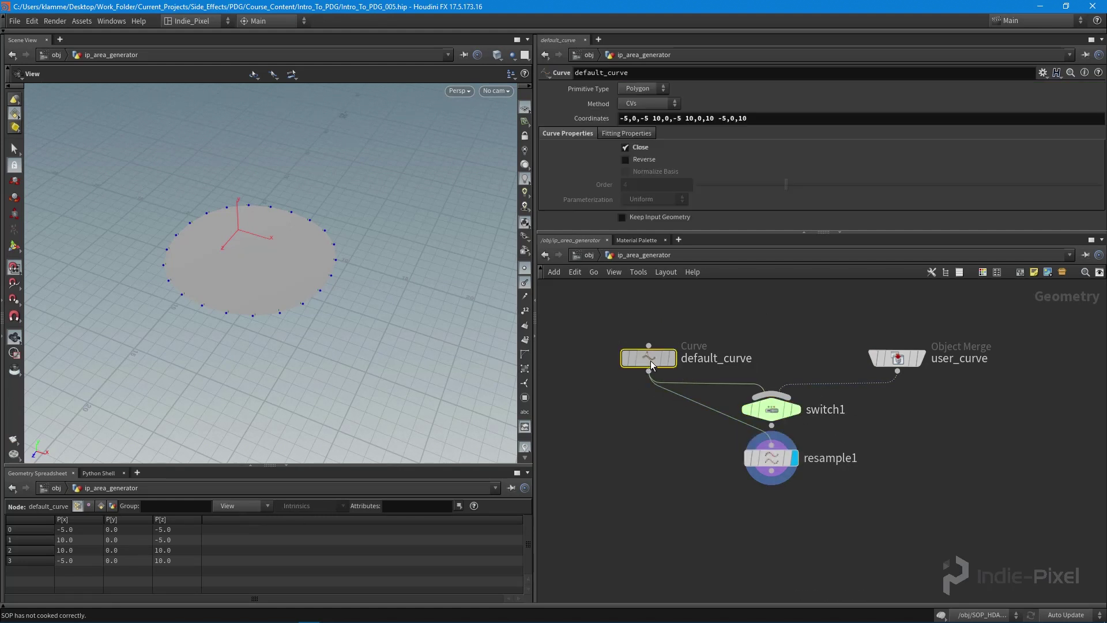
pyautogui.moveTo(772, 426); pyautogui.dragTo(773, 494)
# Step: Reposition default_curve to tidy the network layout
pyautogui.click(767, 410)
pyautogui.moveTo(786, 400); pyautogui.dragTo(780, 418, button='middle')
pyautogui.click(635, 376)
pyautogui.moveTo(630, 386); pyautogui.dragTo(674, 376, button='middle')
pyautogui.moveTo(699, 368); pyautogui.dragTo(697, 366)
pyautogui.moveTo(690, 445)
pyautogui.mouseDown(button='middle')
pyautogui.moveTo(686, 420)
pyautogui.moveTo(707, 441)
pyautogui.mouseUp(button='middle')
# Step: At /obj, start a digital asset from ip_area_generator and remove the user-name prefix from its operator name
pyautogui.press('u')
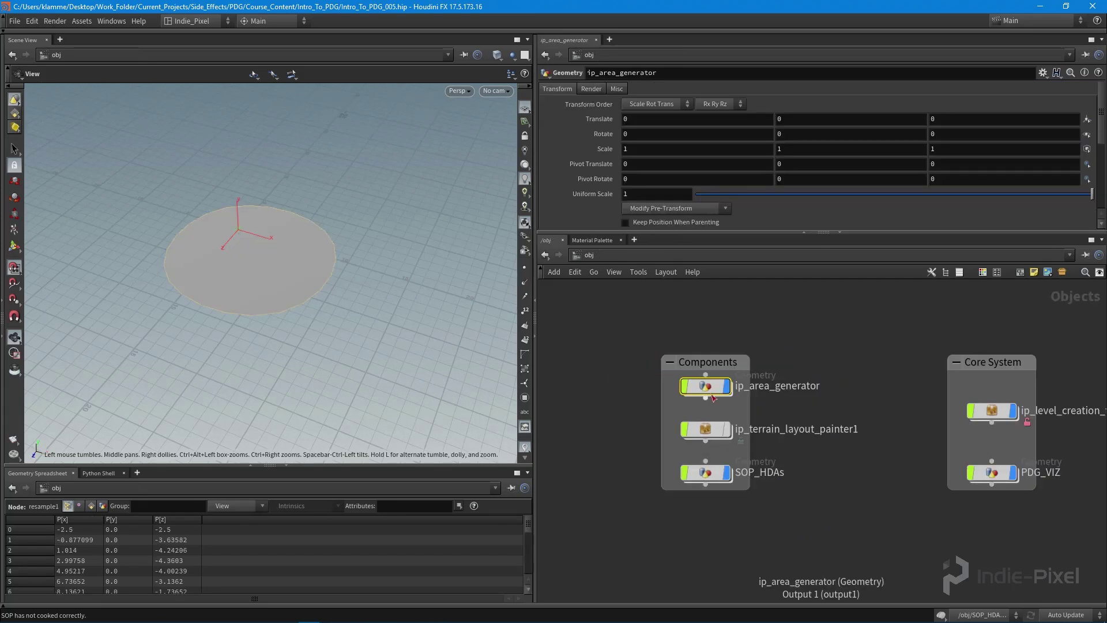
pyautogui.rightClick(708, 390)
pyautogui.click(743, 534)
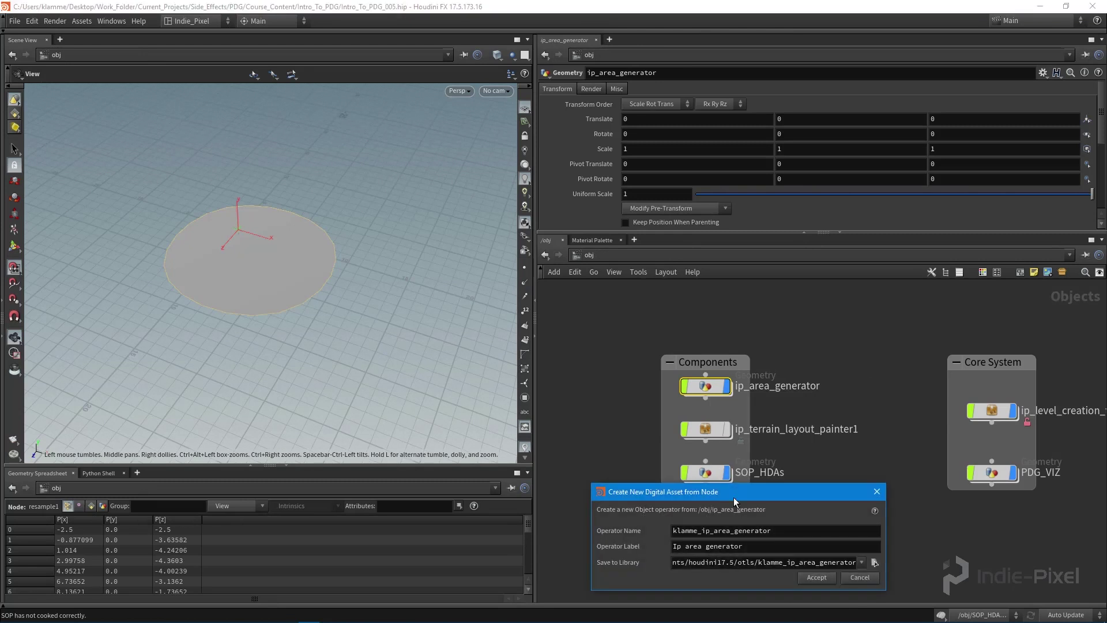
pyautogui.moveTo(614, 457); pyautogui.dragTo(373, 457)
pyautogui.press('Left')
pyautogui.press('Left')
pyautogui.press('Left')
pyautogui.press('Left')
pyautogui.press('Left')
pyautogui.press('Left')
pyautogui.press('Left')
pyautogui.press('Left')
pyautogui.press('Left')
pyautogui.press('Left')
pyautogui.press('Left')
pyautogui.press('Left')
pyautogui.press('Left')
pyautogui.press('Left')
pyautogui.press('Left')
pyautogui.press('Left')
pyautogui.press('Left')
pyautogui.press('BackSpace')
pyautogui.press('BackSpace')
pyautogui.press('BackSpace')
pyautogui.press('BackSpace')
pyautogui.press('BackSpace')
pyautogui.press('BackSpace')
pyautogui.press('BackSpace')
# Step: Capitalise the asset label to 'IP Area Generator'
pyautogui.click(552, 508)
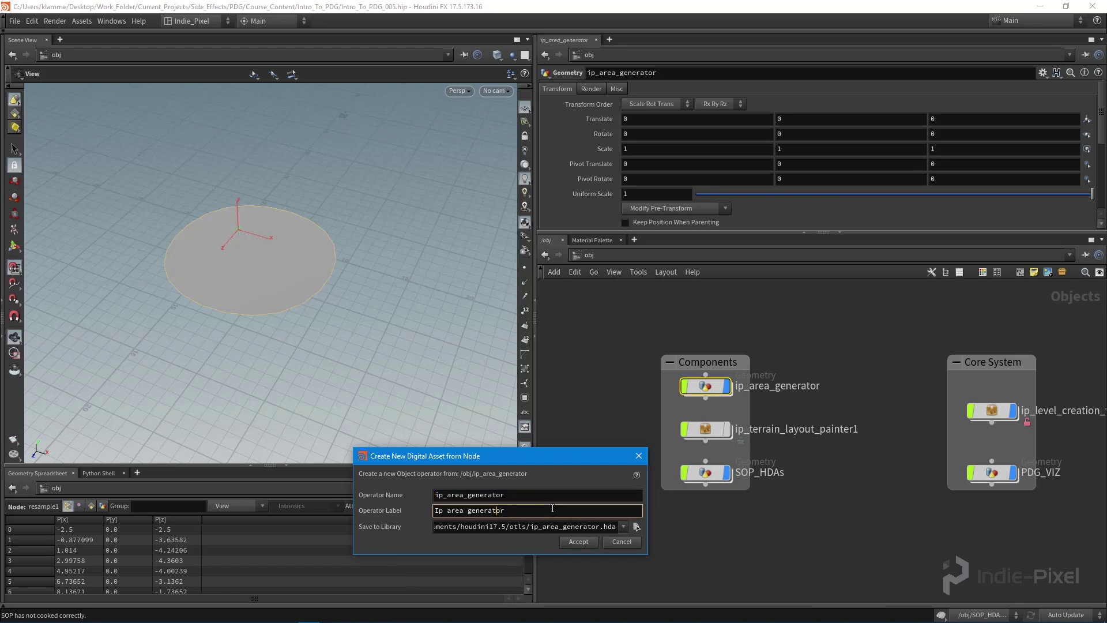
pyautogui.press('BackSpace')
pyautogui.write('G')
pyautogui.press('BackSpace')
pyautogui.write('A')
pyautogui.press('Left')
pyautogui.press('BackSpace')
pyautogui.write('P')
# Step: Save the asset to $JOB/hda/ip_area_generator.hda and create it
pyautogui.click(637, 527)
pyautogui.click(443, 473)
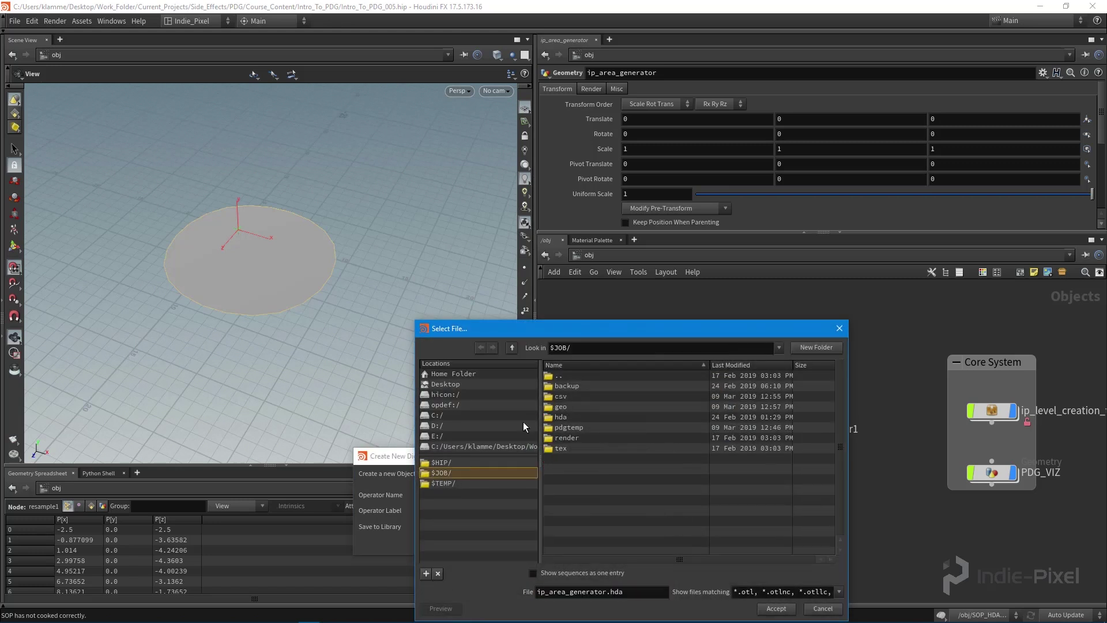
pyautogui.moveTo(619, 334); pyautogui.dragTo(453, 274)
pyautogui.doubleClick(399, 359)
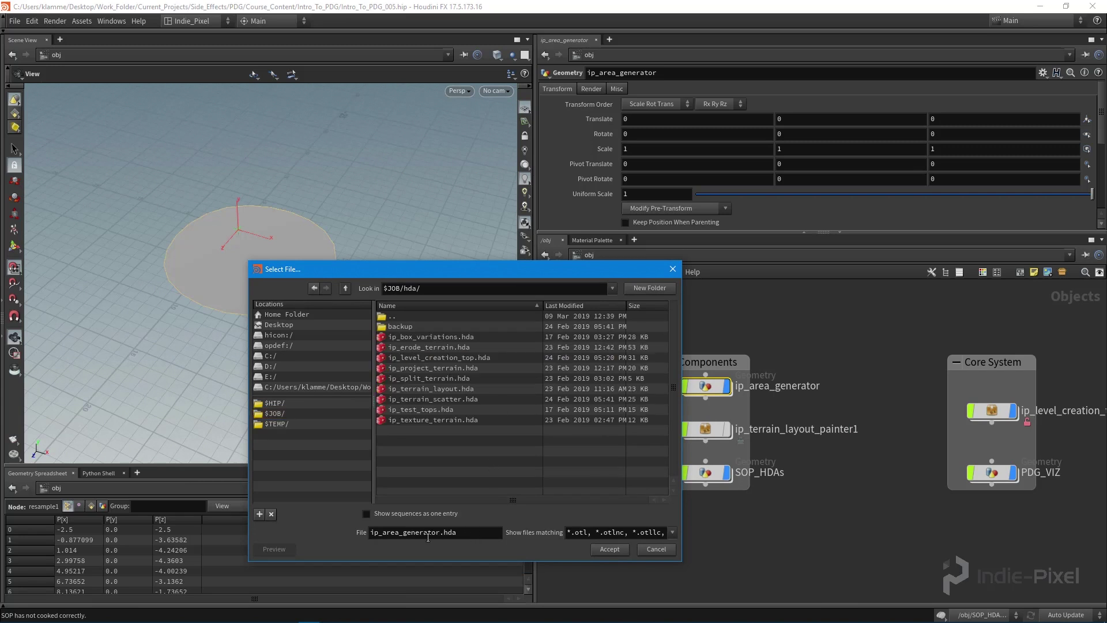
pyautogui.click(607, 546)
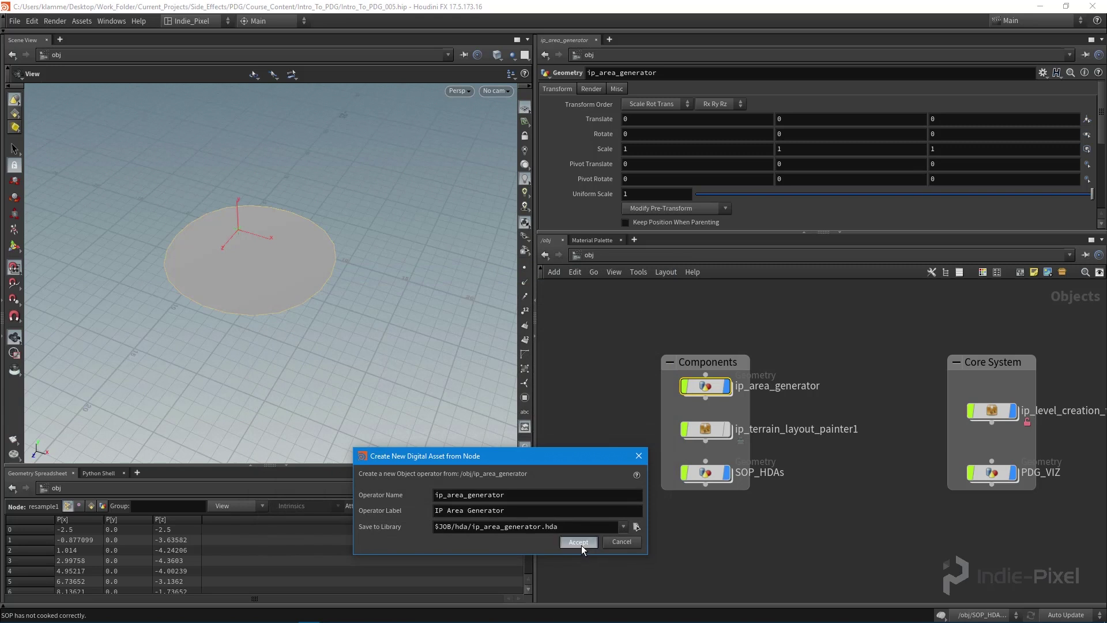
pyautogui.click(581, 545)
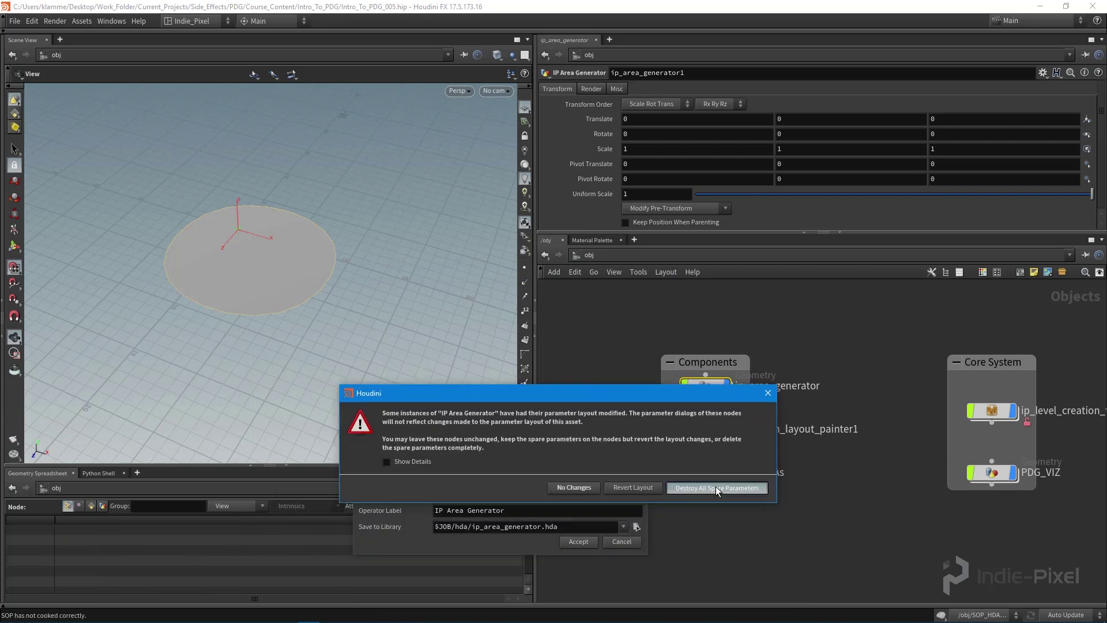
# Step: Destroy the asset's leftover spare parameters and view its Node settings
pyautogui.click(722, 487)
pyautogui.moveTo(626, 185); pyautogui.dragTo(309, 117)
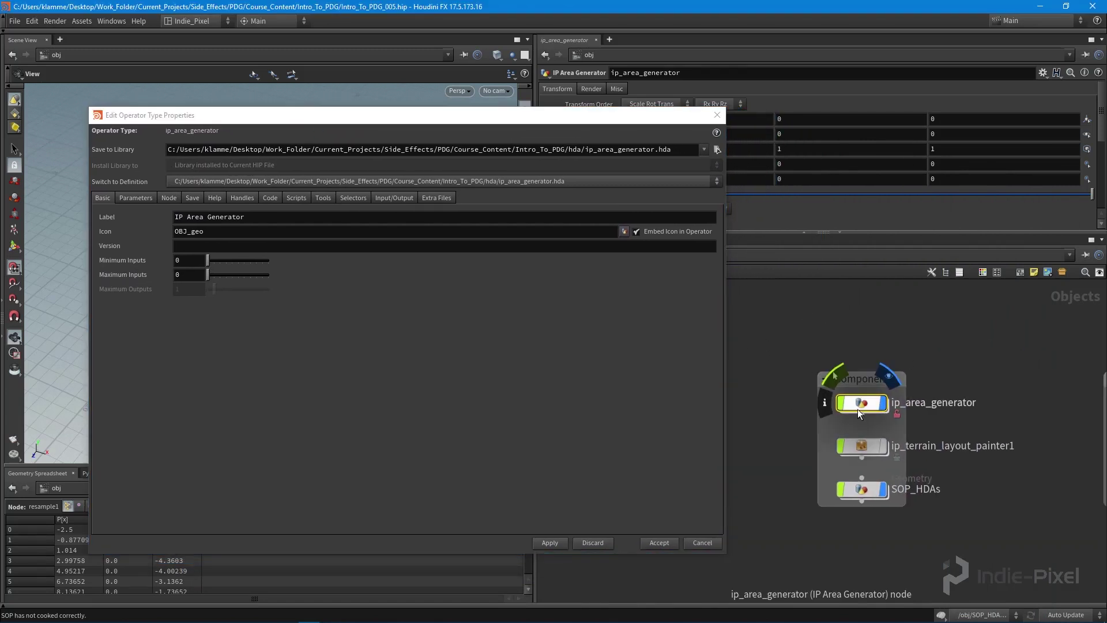
pyautogui.doubleClick(858, 410)
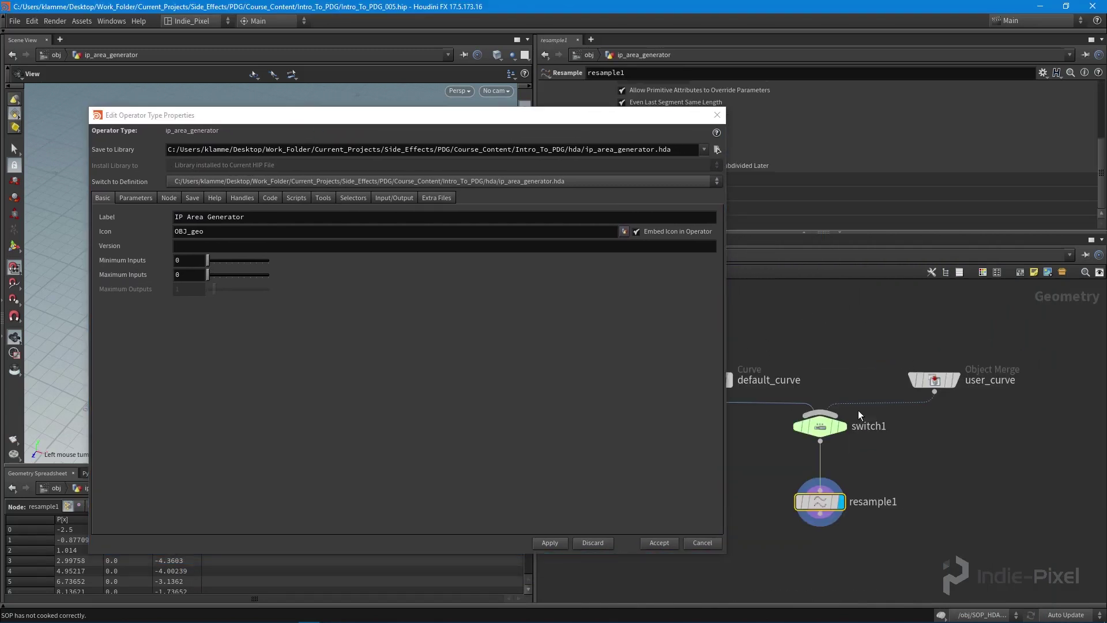
pyautogui.click(169, 197)
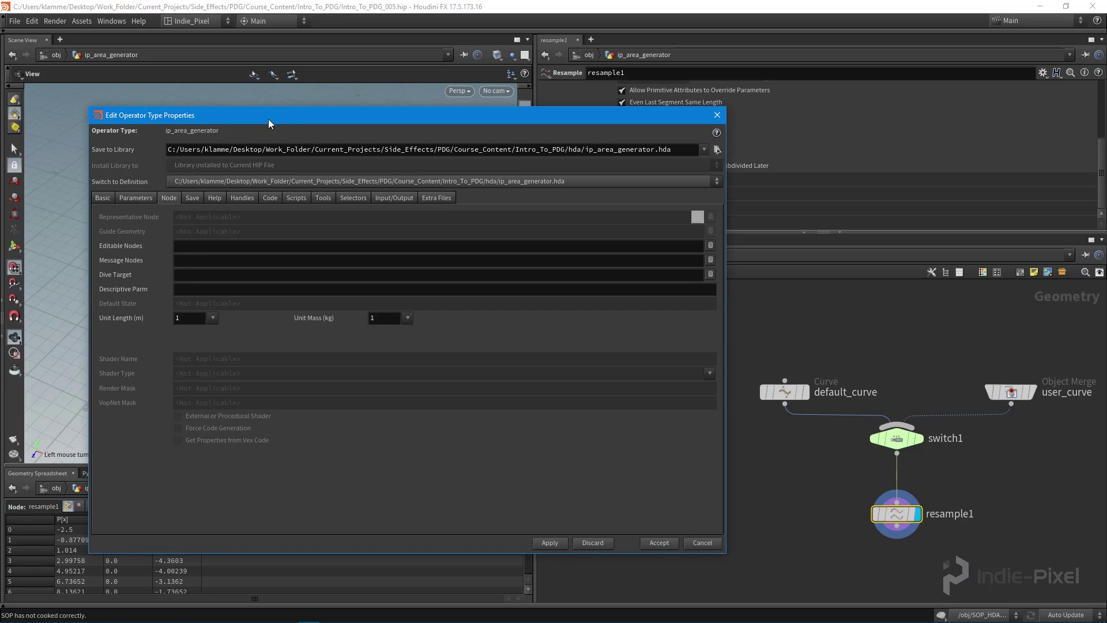
pyautogui.moveTo(269, 119); pyautogui.dragTo(281, 121)
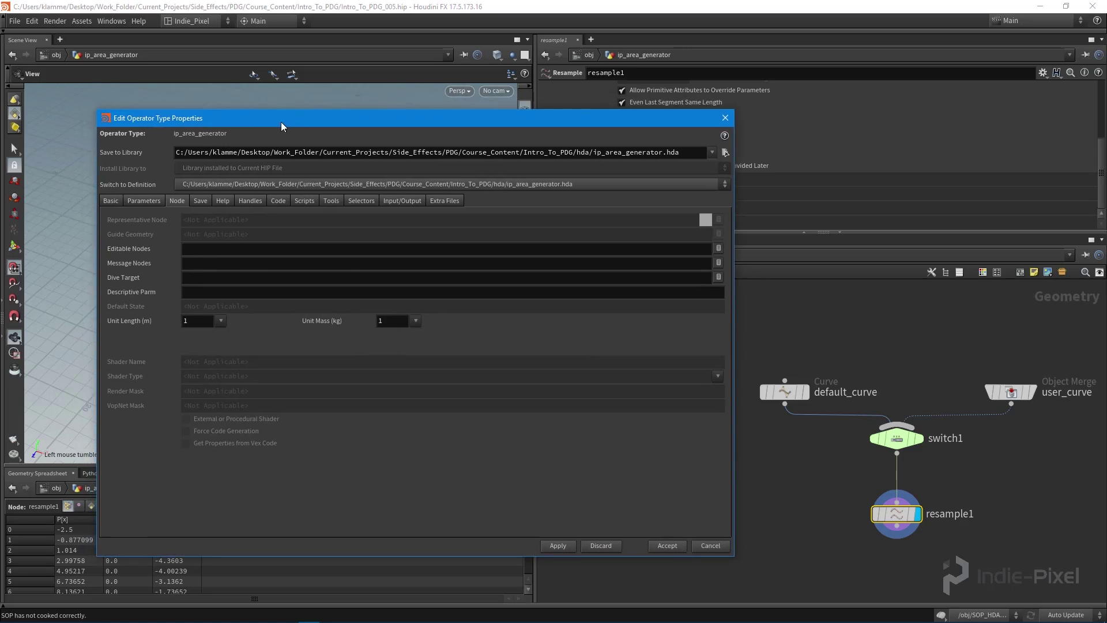
# Step: Set default_curve as the asset's editable node and apply the change
pyautogui.click(721, 249)
pyautogui.click(671, 241)
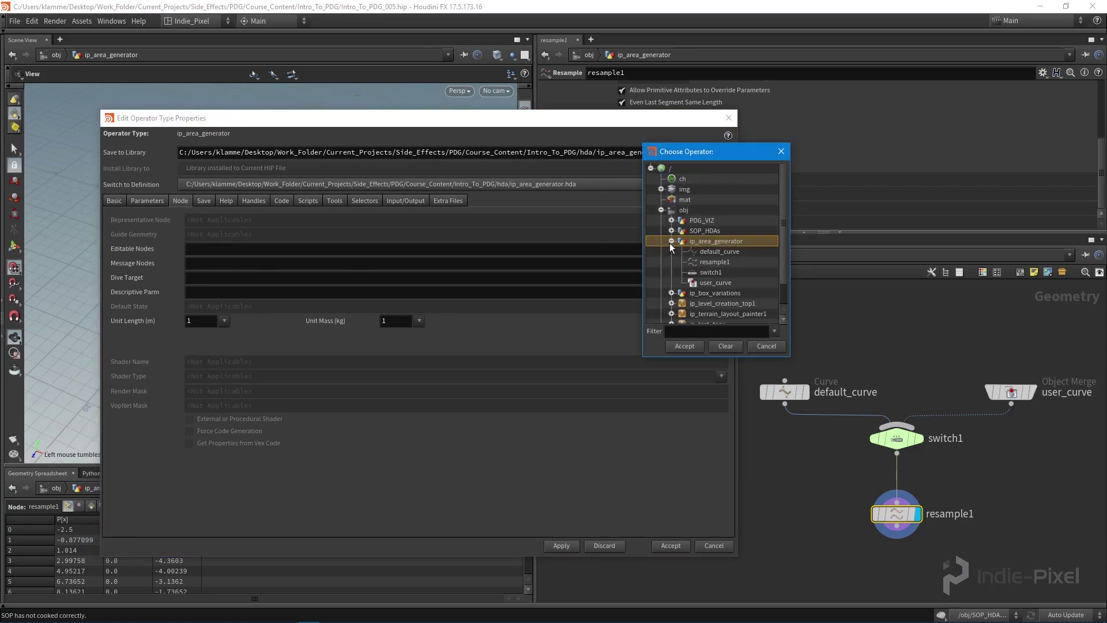
pyautogui.click(704, 251)
pyautogui.click(685, 346)
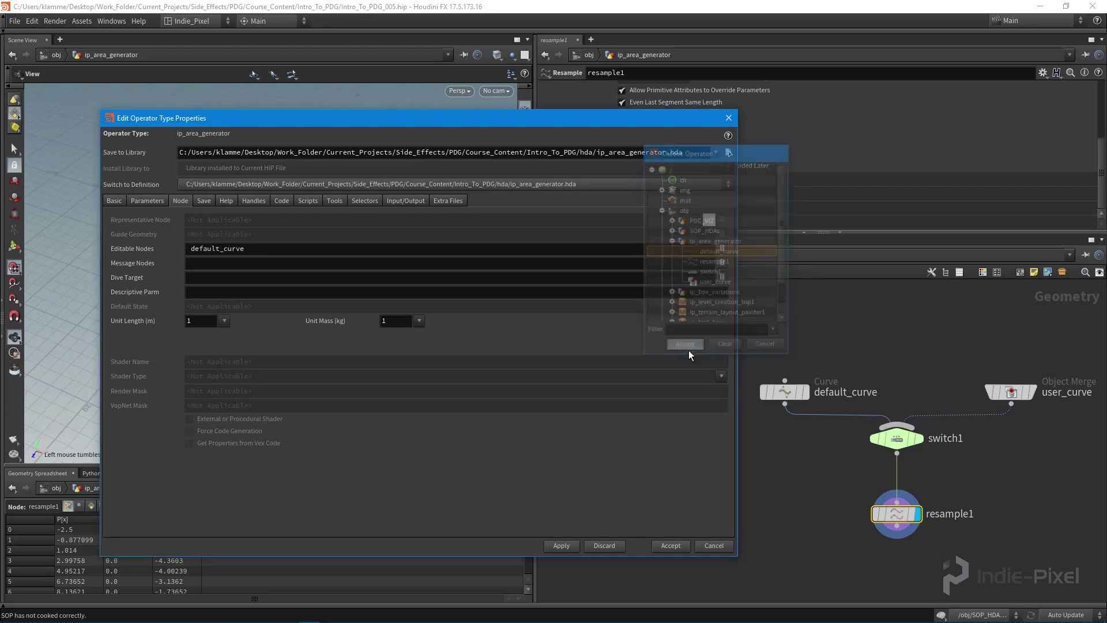
pyautogui.moveTo(248, 250); pyautogui.dragTo(186, 250)
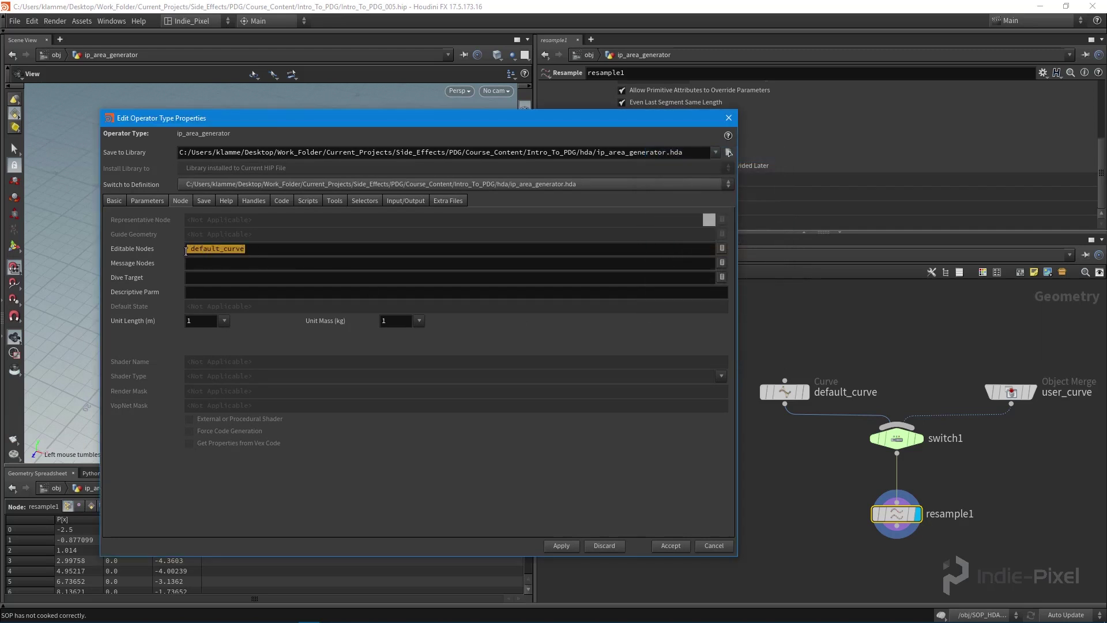
pyautogui.click(278, 341)
pyautogui.click(562, 546)
# Step: Mark the Transform, Render, Misc and Renderable parameters as Invisible
pyautogui.click(145, 201)
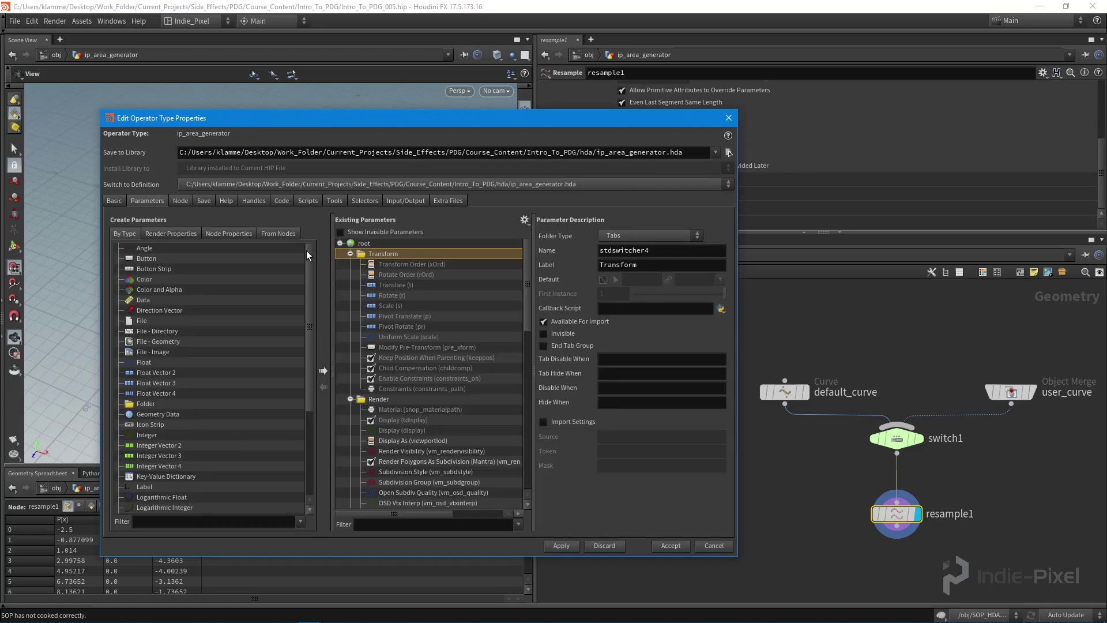
pyautogui.click(351, 254)
pyautogui.click(350, 264)
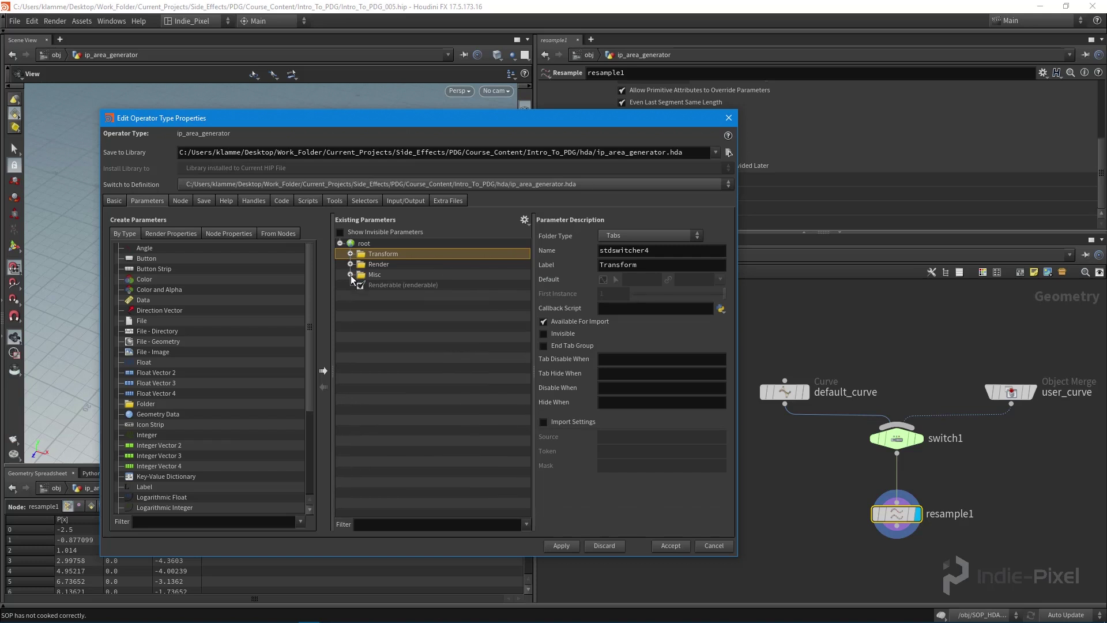
pyautogui.keyDown('shift'); pyautogui.click(377, 285); pyautogui.keyUp('shift')
pyautogui.click(564, 375)
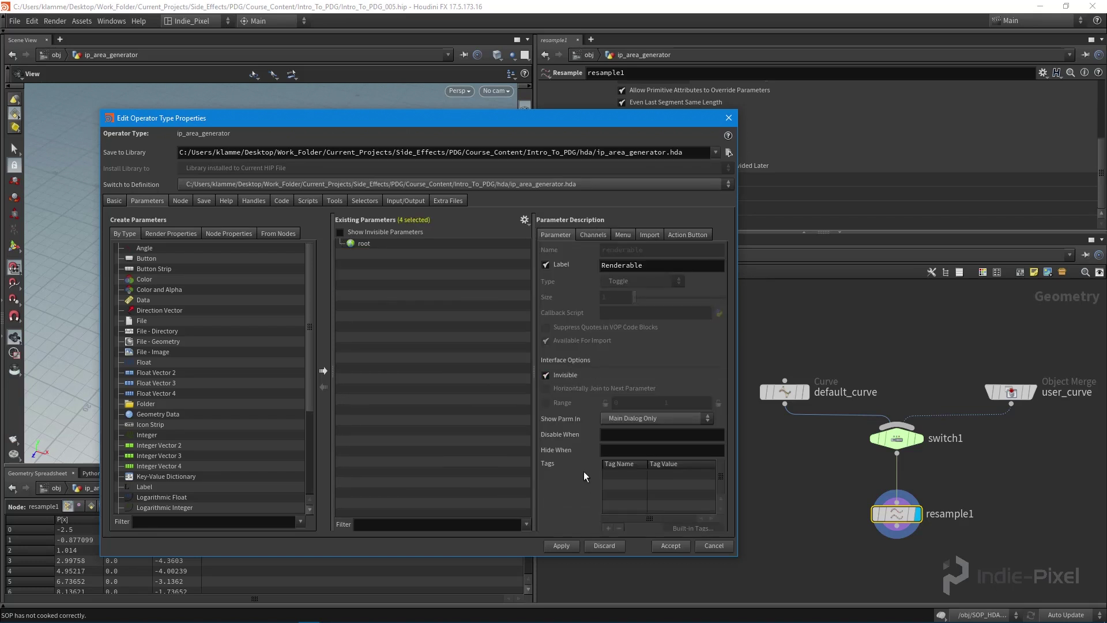
# Step: Apply and accept the asset's type properties
pyautogui.click(569, 546)
pyautogui.moveTo(623, 127); pyautogui.dragTo(488, 120)
pyautogui.moveTo(812, 447); pyautogui.dragTo(745, 432, button='middle')
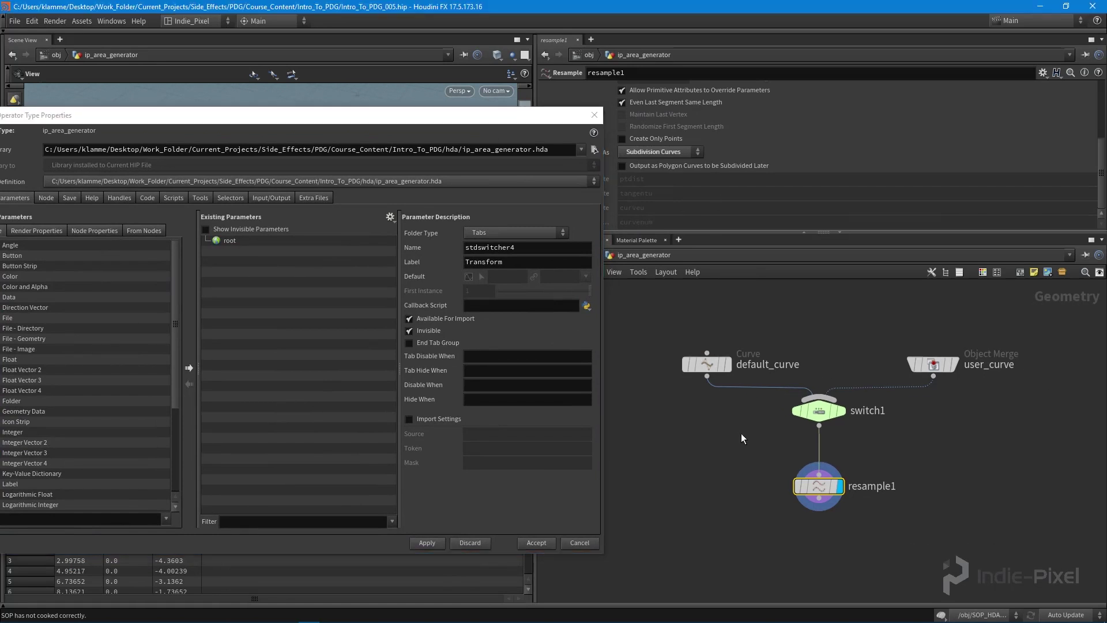
pyautogui.scroll(-2, 745, 431)
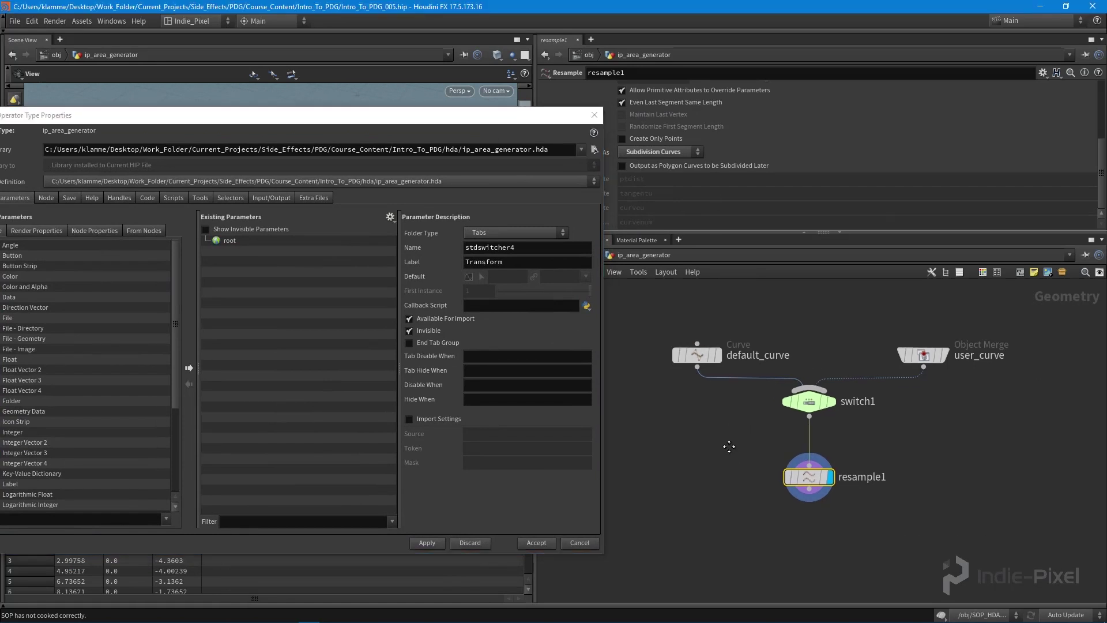
pyautogui.click(466, 537)
pyautogui.click(535, 543)
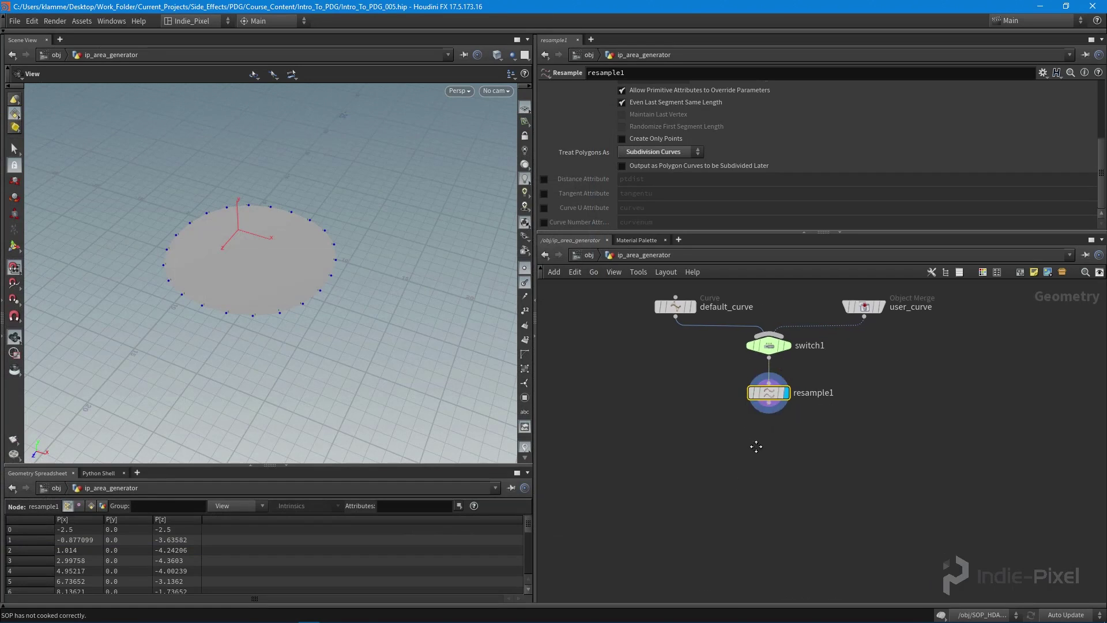
# Step: Add a Color node below resample1, name it area_color and display it
pyautogui.press('Tab')
pyautogui.press('Return')
pyautogui.click(770, 459)
pyautogui.scroll(3, 765, 407)
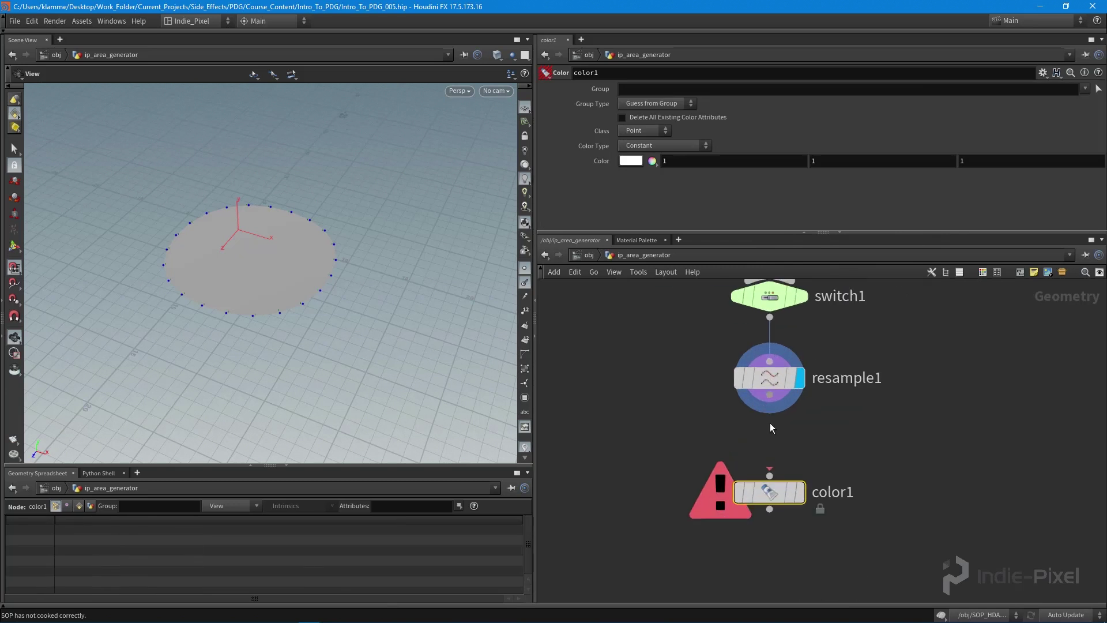
pyautogui.moveTo(775, 484); pyautogui.dragTo(776, 449)
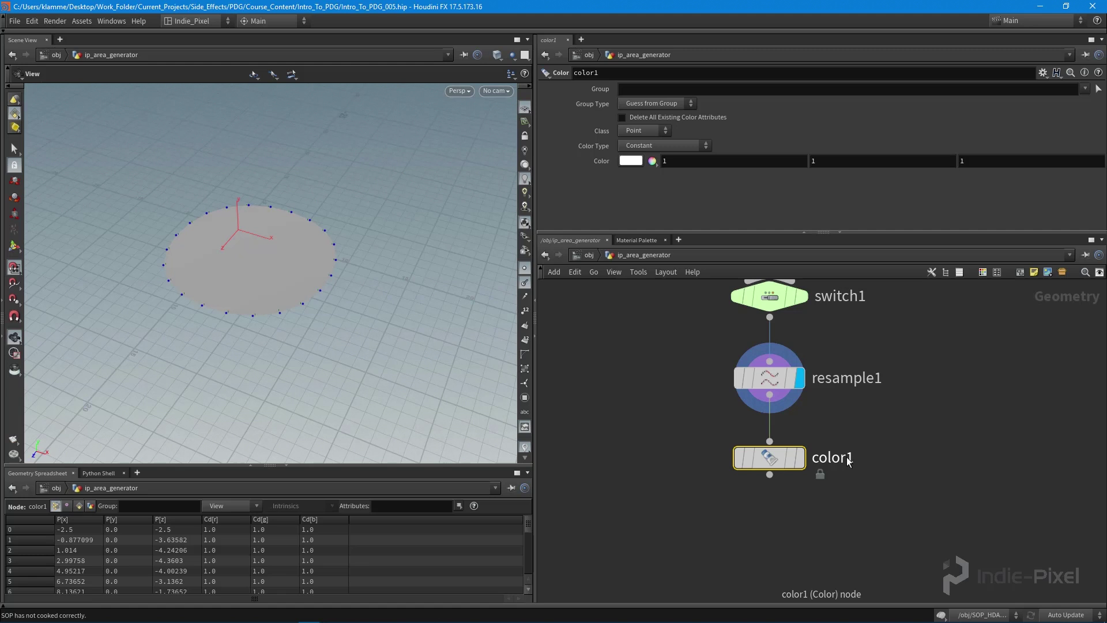
pyautogui.doubleClick(847, 457)
pyautogui.write('area_color')
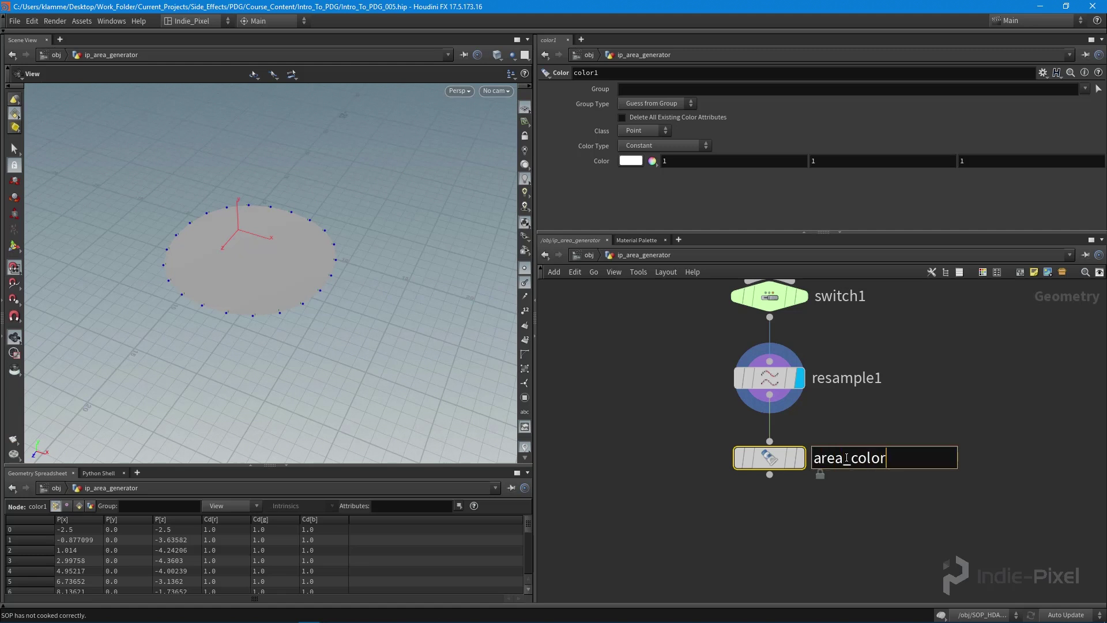
pyautogui.press('Return')
pyautogui.click(800, 457)
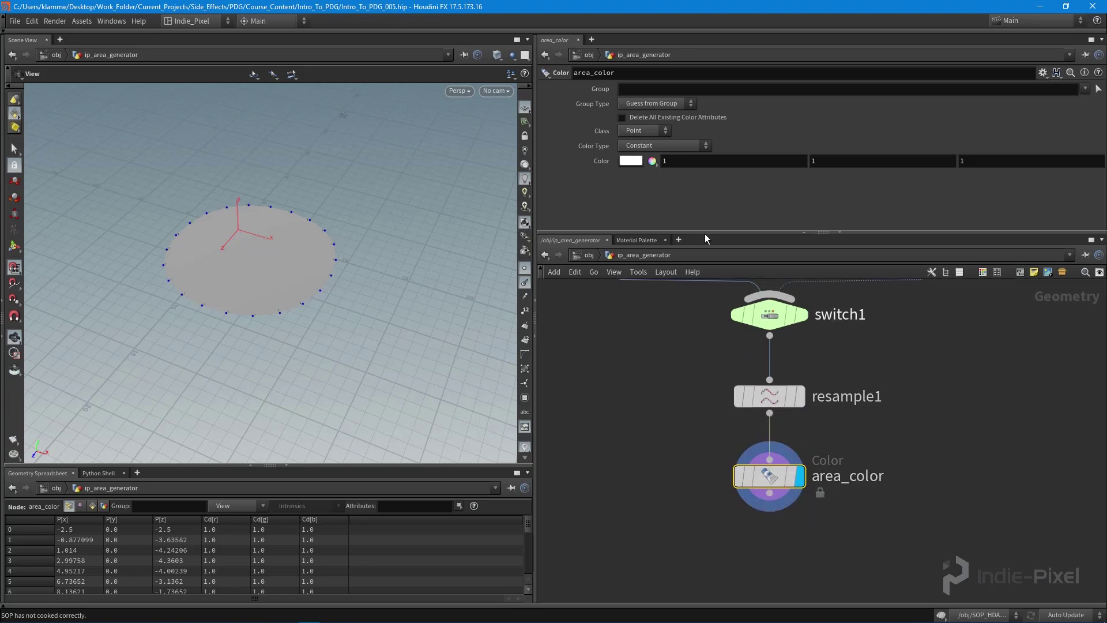
# Step: Colour area_color orange (0.91, 0.356963, 0.13832) and add an Attribute Wrangle below it
pyautogui.click(625, 163)
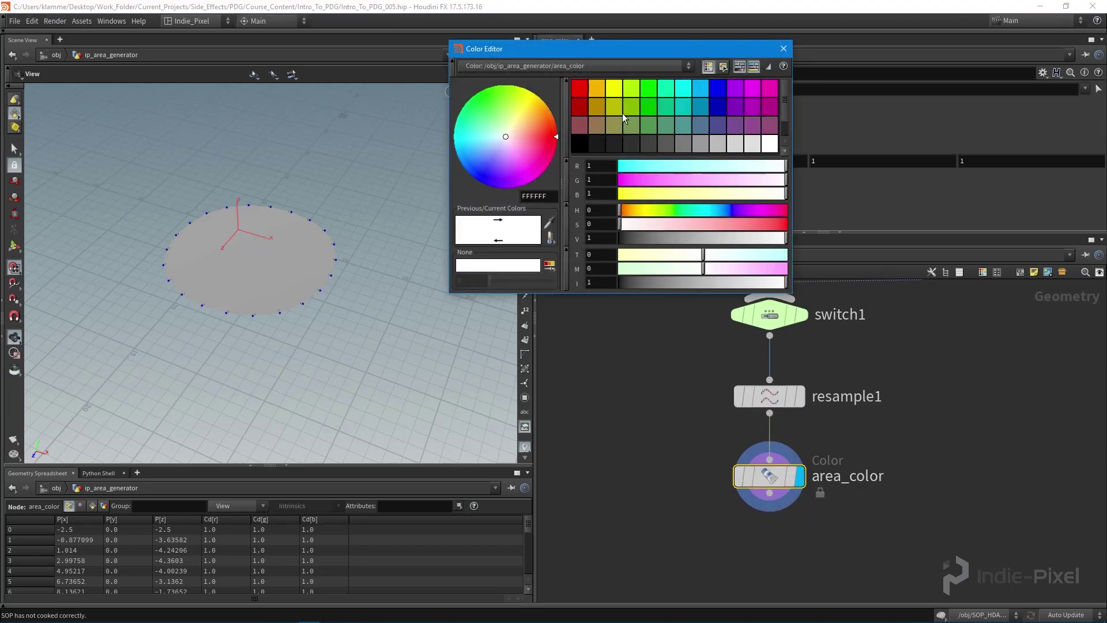
pyautogui.click(590, 111)
pyautogui.moveTo(651, 183); pyautogui.dragTo(629, 213)
pyautogui.moveTo(735, 236); pyautogui.dragTo(761, 225)
pyautogui.click(783, 48)
pyautogui.moveTo(288, 262)
pyautogui.mouseDown()
pyautogui.moveTo(297, 240)
pyautogui.moveTo(351, 262)
pyautogui.moveTo(351, 289)
pyautogui.moveTo(320, 297)
pyautogui.moveTo(292, 261)
pyautogui.moveTo(300, 267)
pyautogui.mouseUp()
pyautogui.moveTo(883, 233); pyautogui.dragTo(882, 198)
pyautogui.moveTo(881, 402); pyautogui.dragTo(881, 334, button='middle')
pyautogui.press('Tab')
pyautogui.click(766, 462)
# Step: Place the wrangle below area_color, name it custom_alpha and display it
pyautogui.click(770, 472)
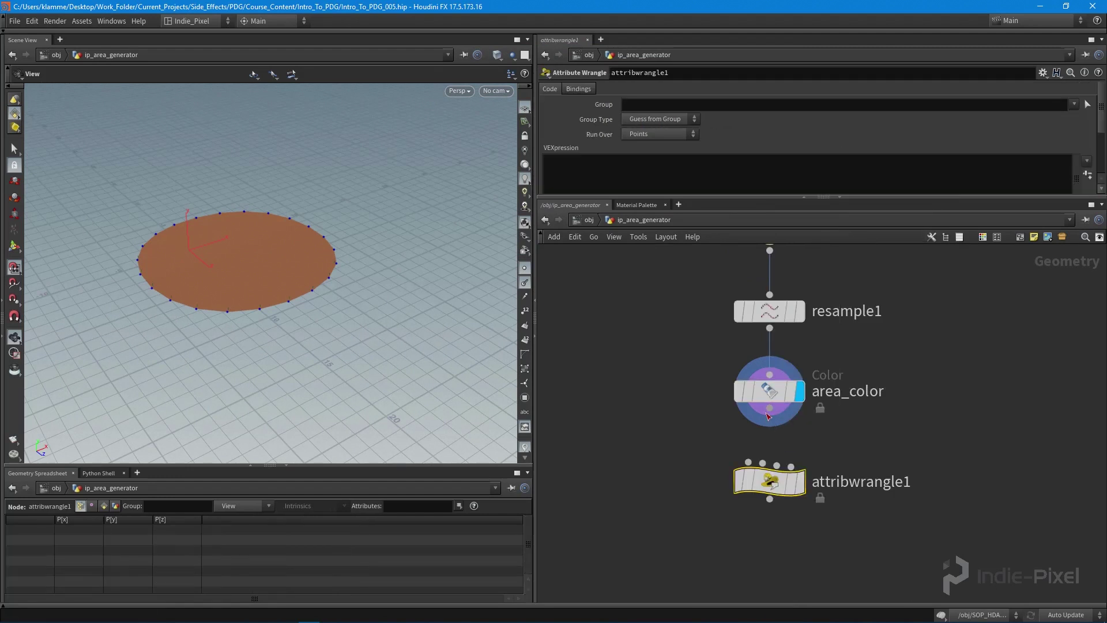
pyautogui.doubleClick(846, 482)
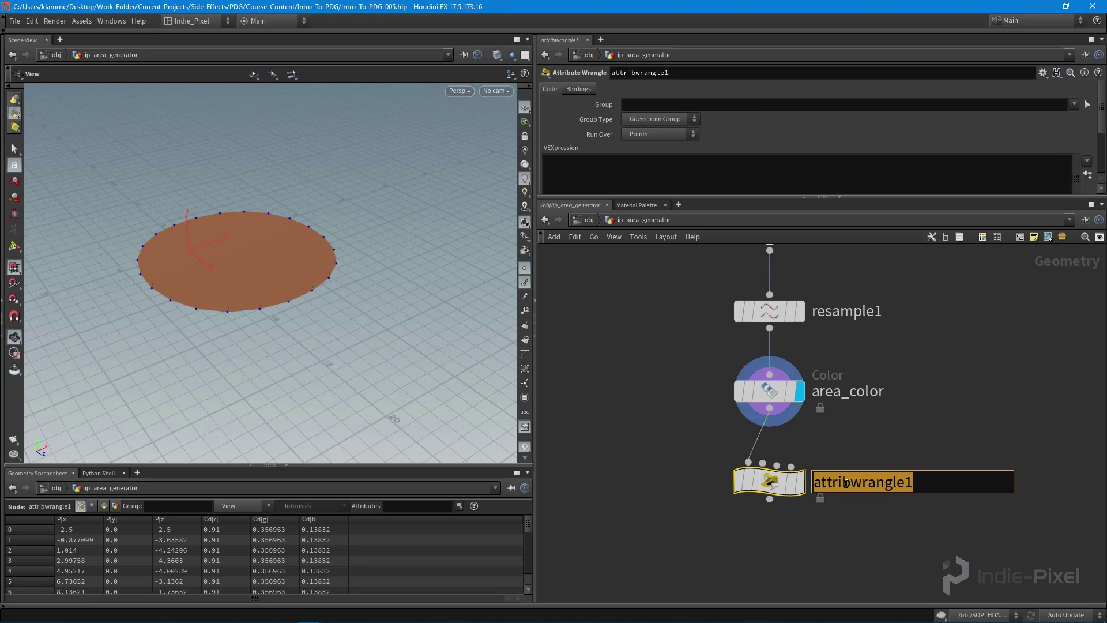
pyautogui.write('custom_al')
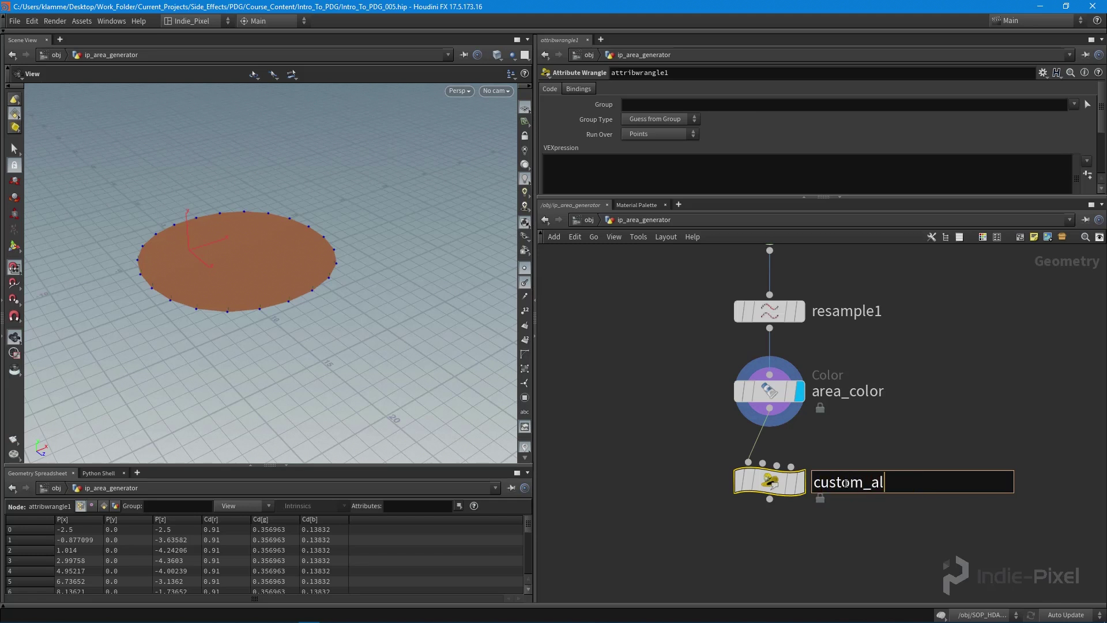
pyautogui.write('pha')
pyautogui.press('Return')
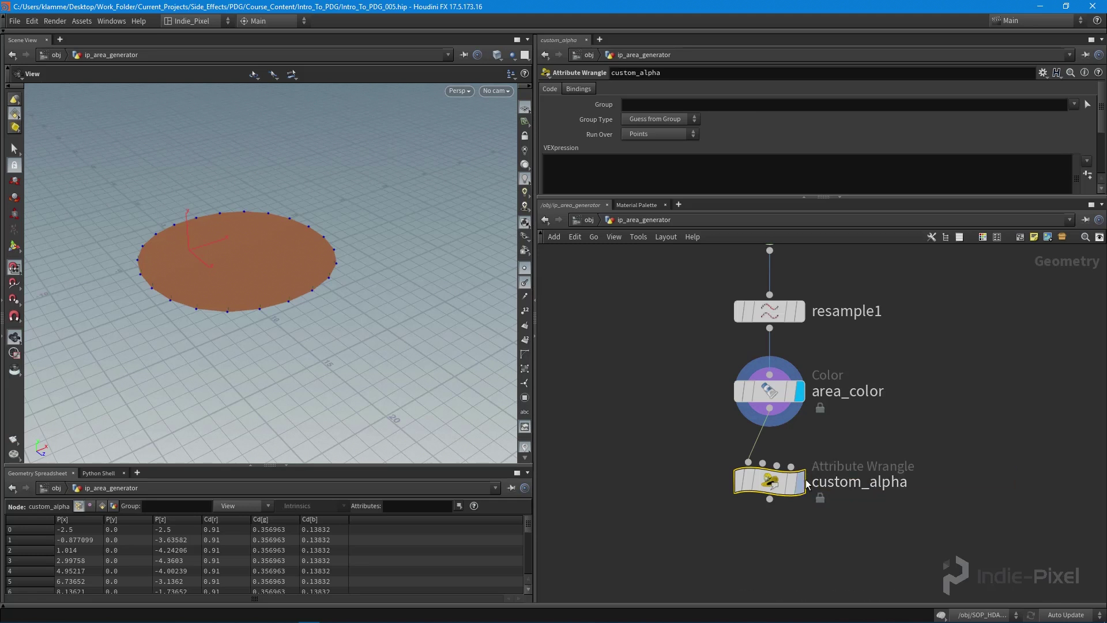
pyautogui.click(801, 483)
pyautogui.moveTo(880, 199); pyautogui.dragTo(880, 242)
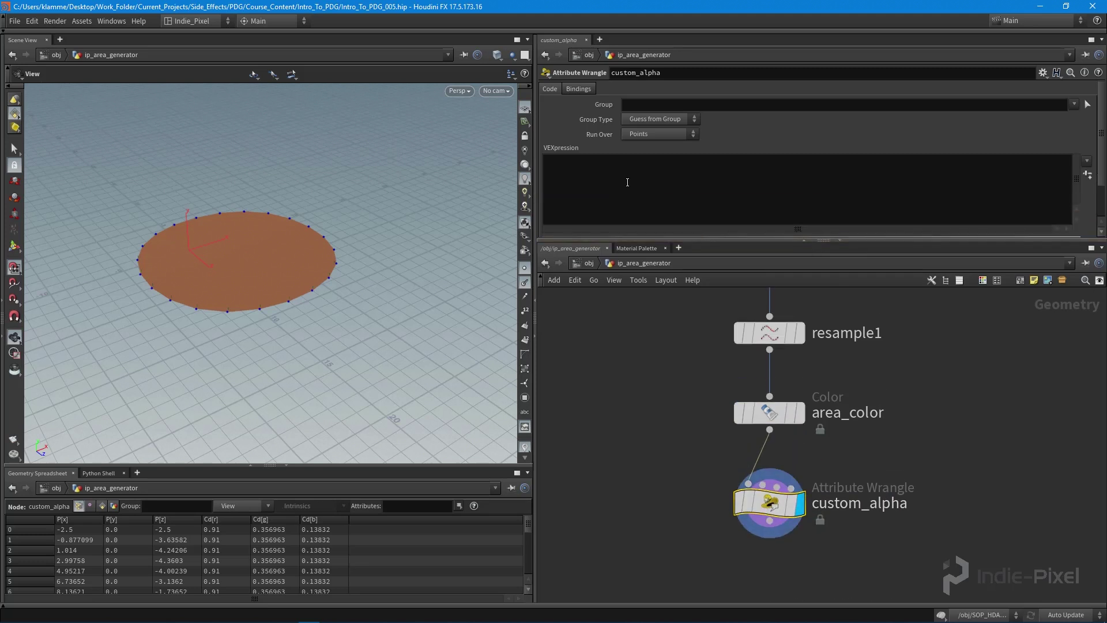
pyautogui.click(635, 171)
pyautogui.write('@Alpha')
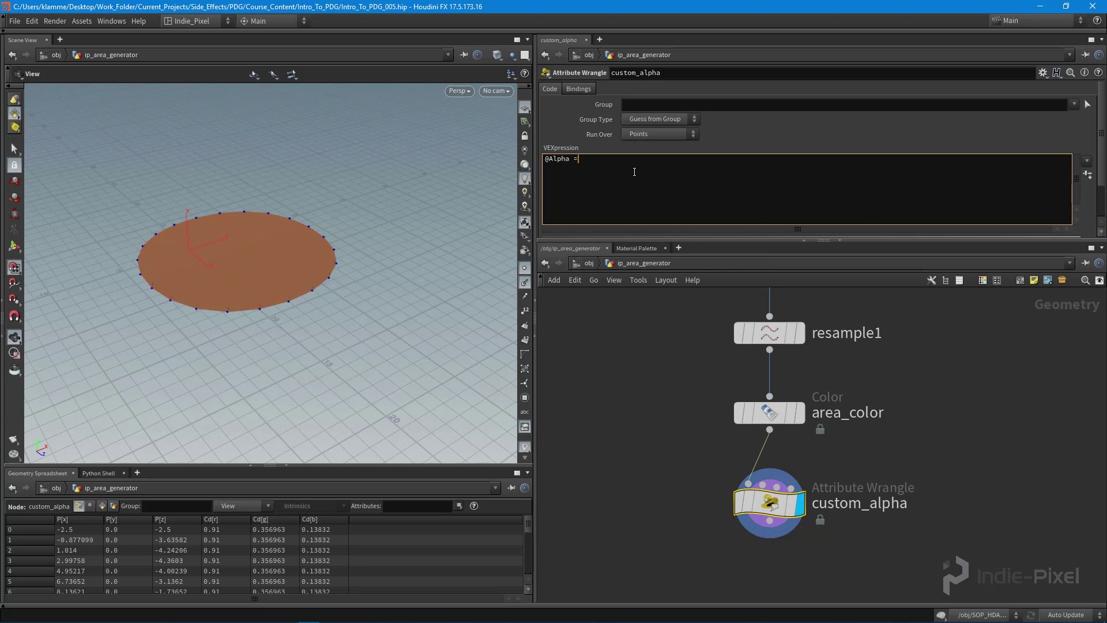
pyautogui.write(' = 0.5;')
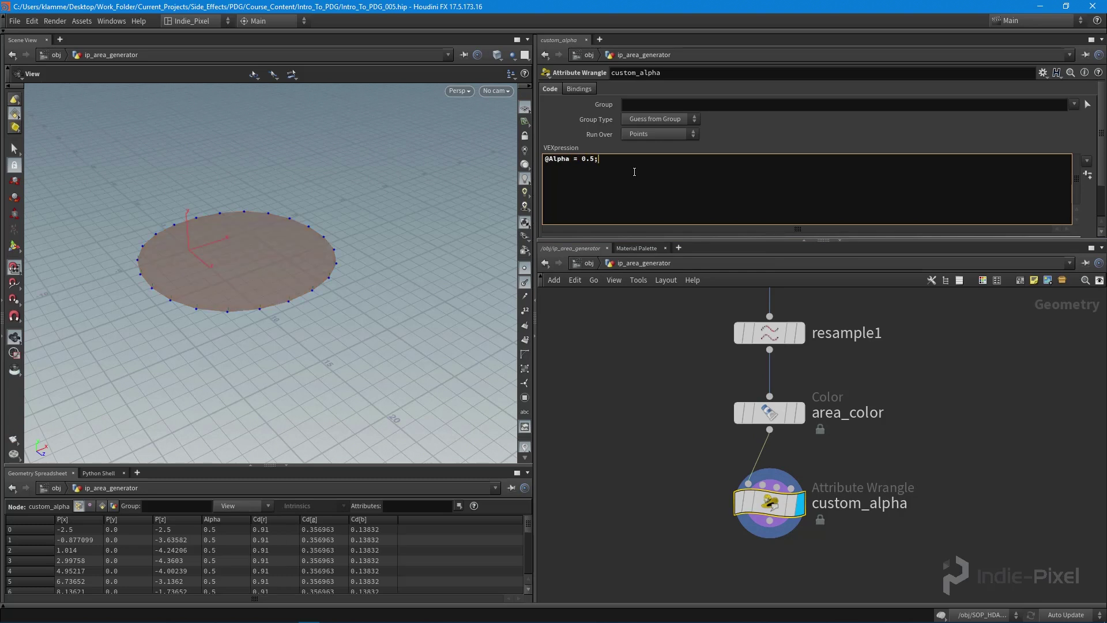
pyautogui.moveTo(262, 260); pyautogui.dragTo(262, 315)
pyautogui.moveTo(885, 239); pyautogui.dragTo(885, 217)
pyautogui.moveTo(886, 421); pyautogui.dragTo(887, 278, button='middle')
# Step: Add a Null named OUT_AREA below custom_alpha and set its display flag
pyautogui.press('Tab')
pyautogui.write('nu')
pyautogui.press('Return')
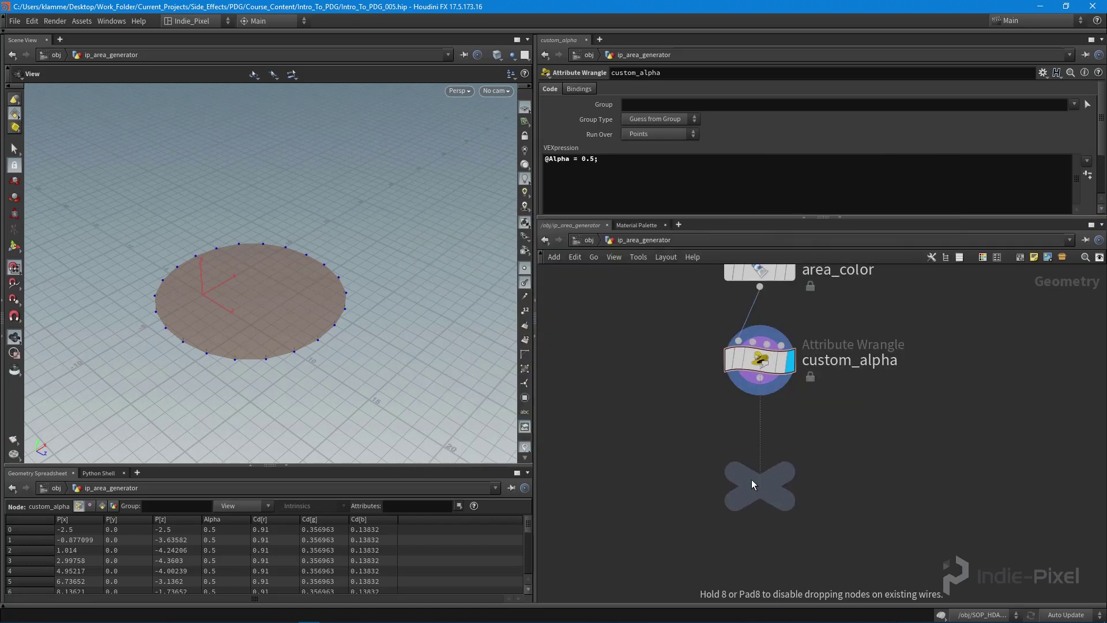
pyautogui.click(759, 478)
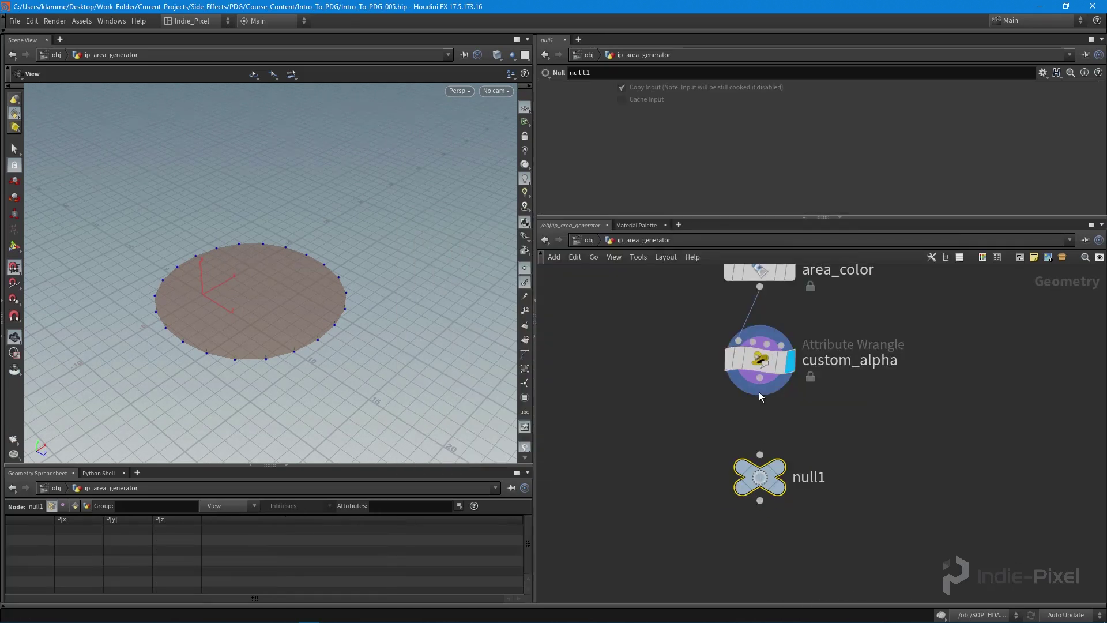
pyautogui.doubleClick(803, 478)
pyautogui.write('OUT_AREA')
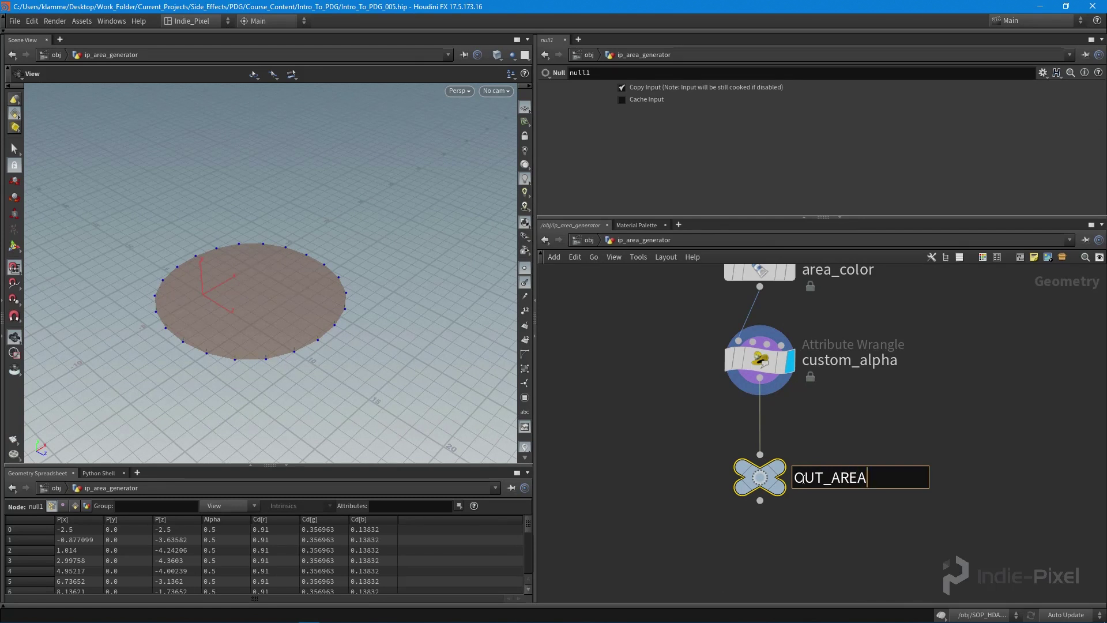
pyautogui.press('Return')
pyautogui.click(780, 478)
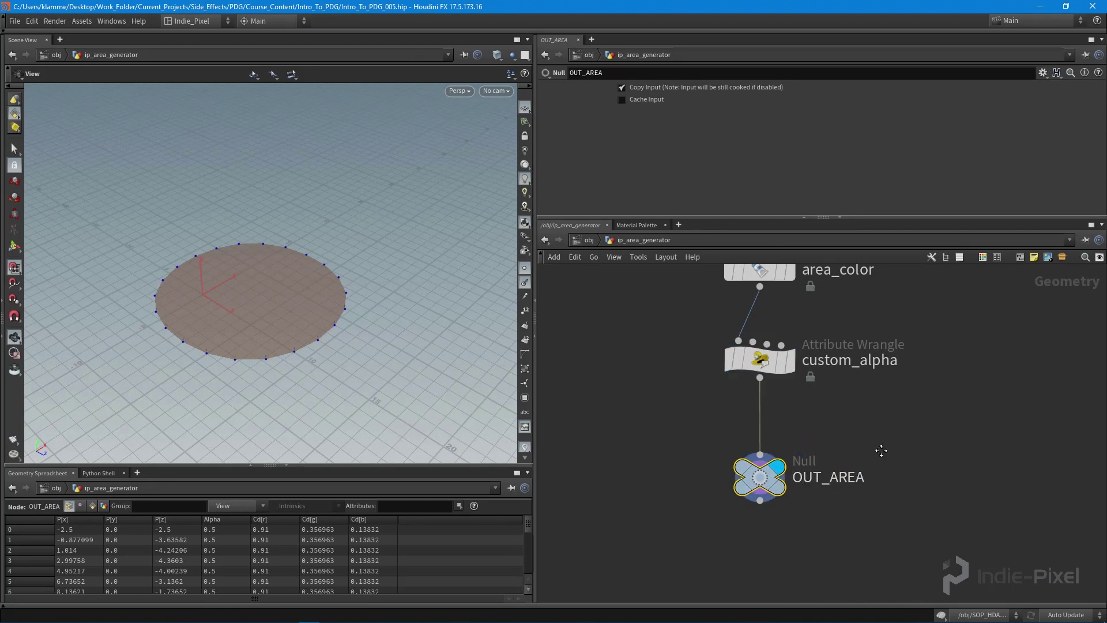
# Step: Return to /obj and bring up the Type Properties of ip_area_generator
pyautogui.press('h')
pyautogui.press('u')
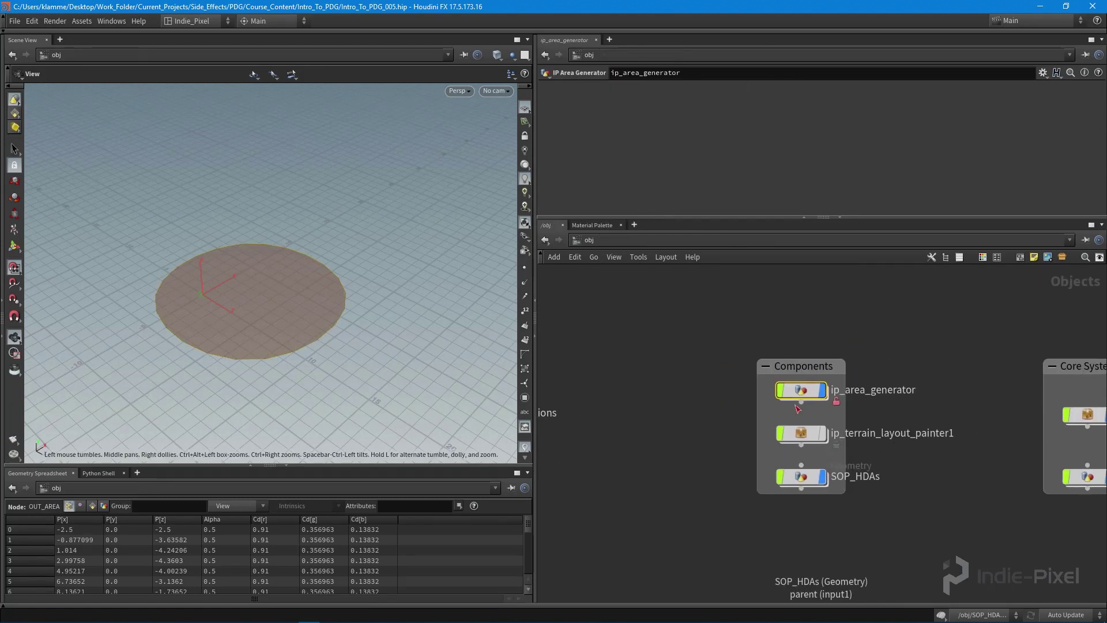
pyautogui.click(798, 389)
pyautogui.rightClick(800, 389)
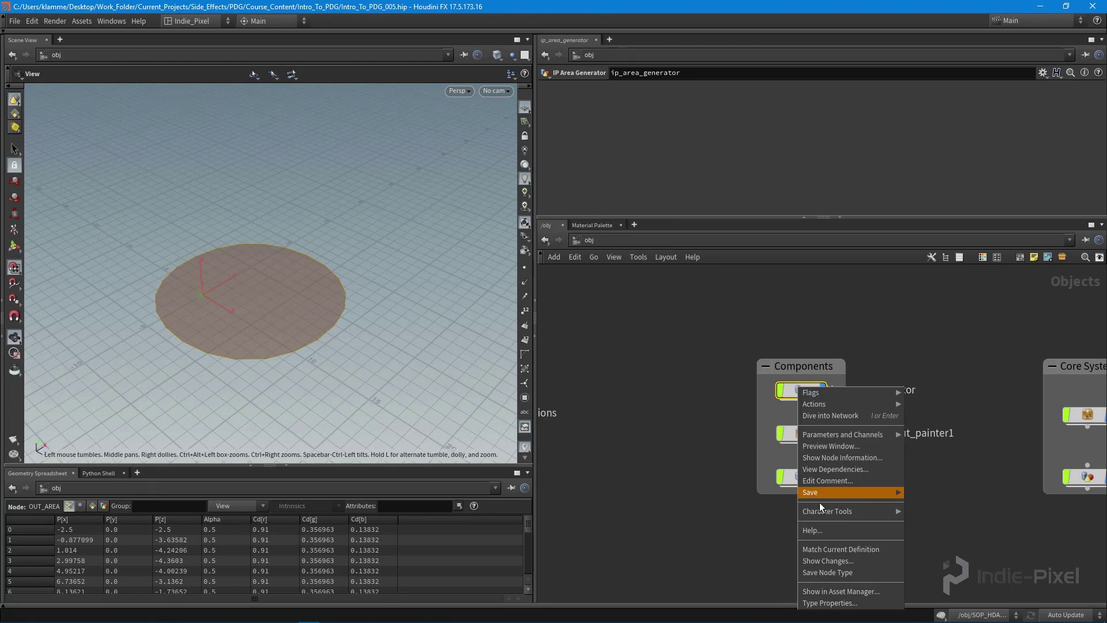
pyautogui.click(830, 603)
pyautogui.moveTo(306, 115); pyautogui.dragTo(384, 115)
# Step: Promote area_color's Color parameter onto the asset interface
pyautogui.doubleClick(802, 389)
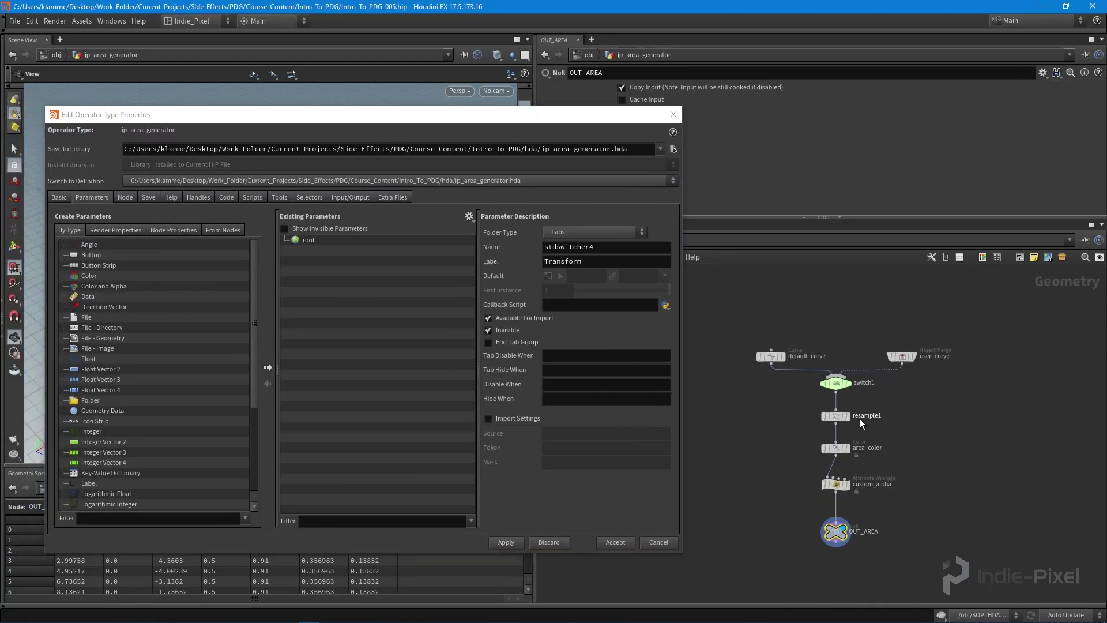
pyautogui.scroll(3, 819, 439)
pyautogui.click(818, 467)
pyautogui.moveTo(574, 113); pyautogui.dragTo(458, 100)
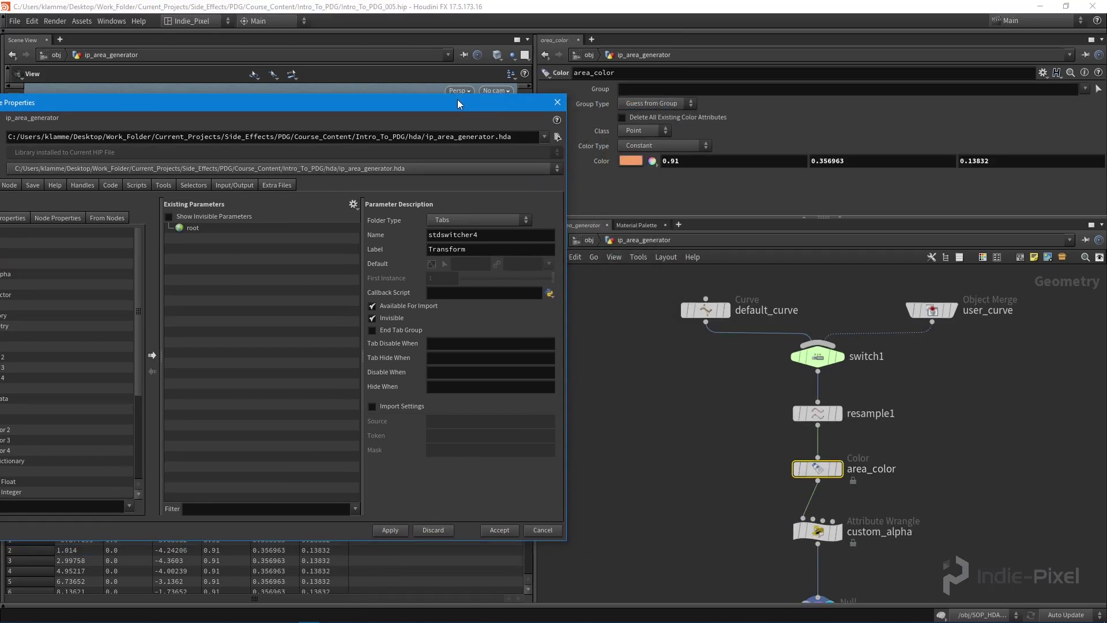
pyautogui.moveTo(601, 162); pyautogui.dragTo(231, 234)
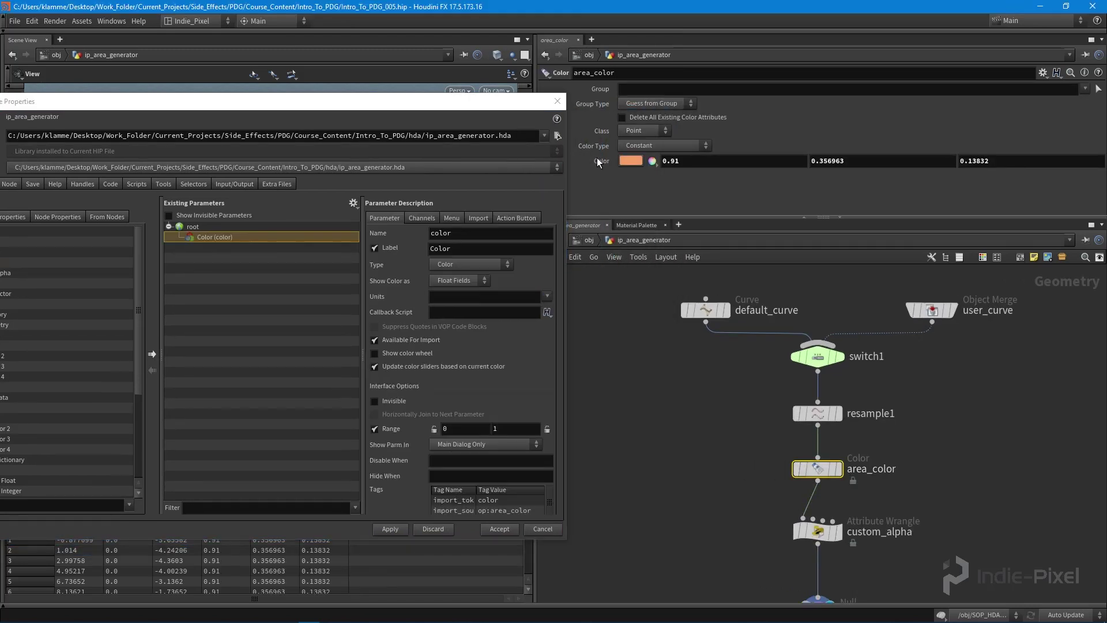
# Step: Apply the new Color parameter and save the ip_area_generator node type
pyautogui.moveTo(713, 462); pyautogui.dragTo(697, 413, button='middle')
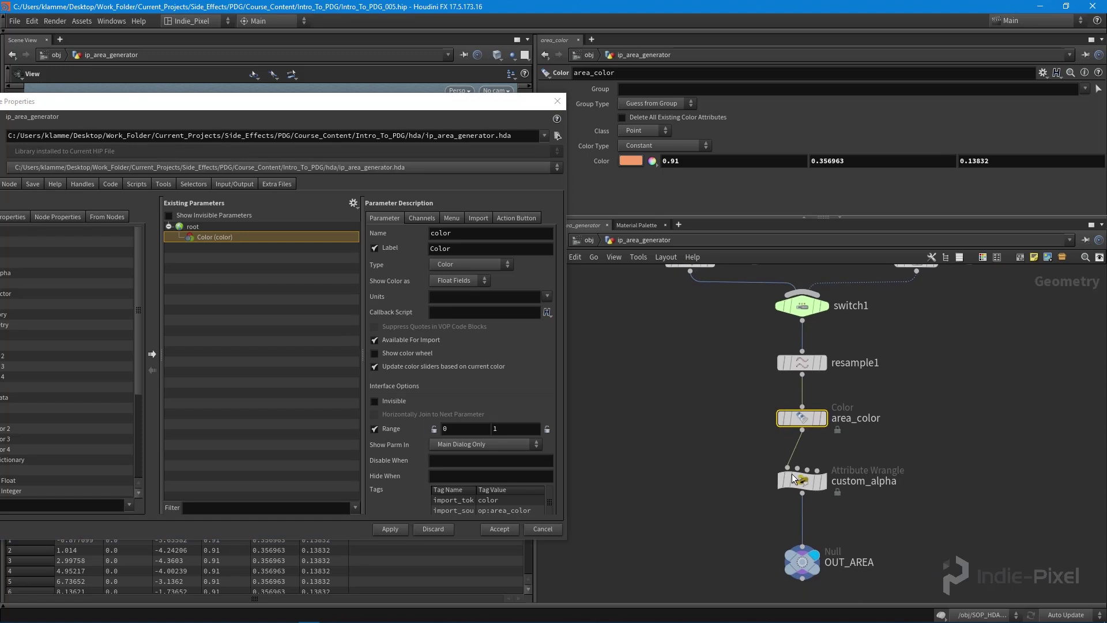
pyautogui.click(803, 481)
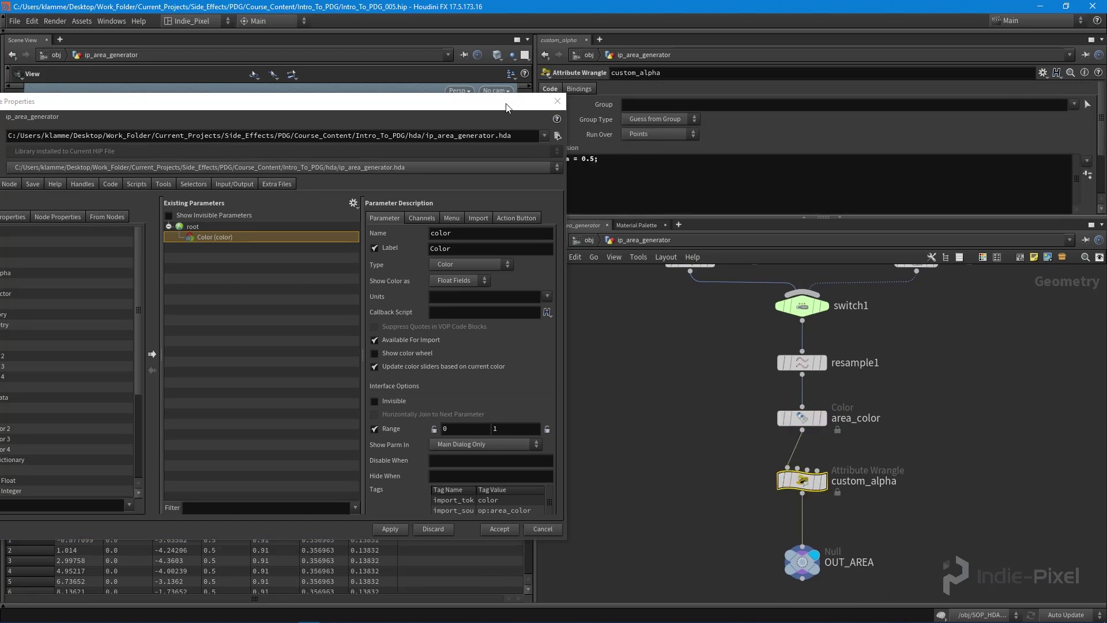
pyautogui.moveTo(484, 102)
pyautogui.mouseDown()
pyautogui.moveTo(470, 103)
pyautogui.moveTo(496, 103)
pyautogui.mouseUp()
pyautogui.click(900, 519)
pyautogui.press('u')
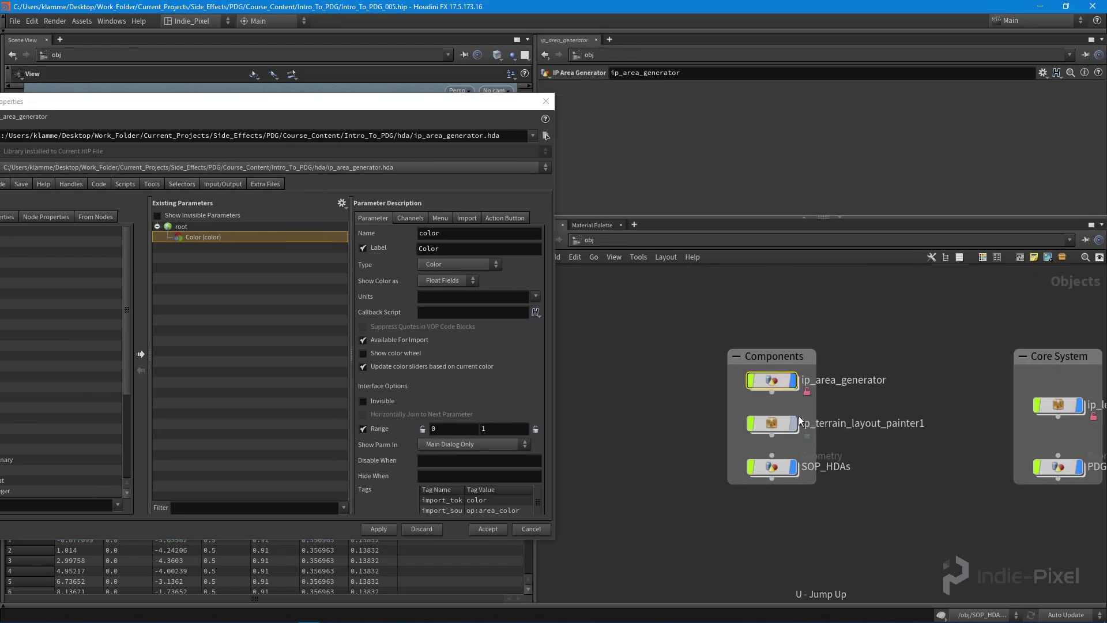
pyautogui.click(379, 530)
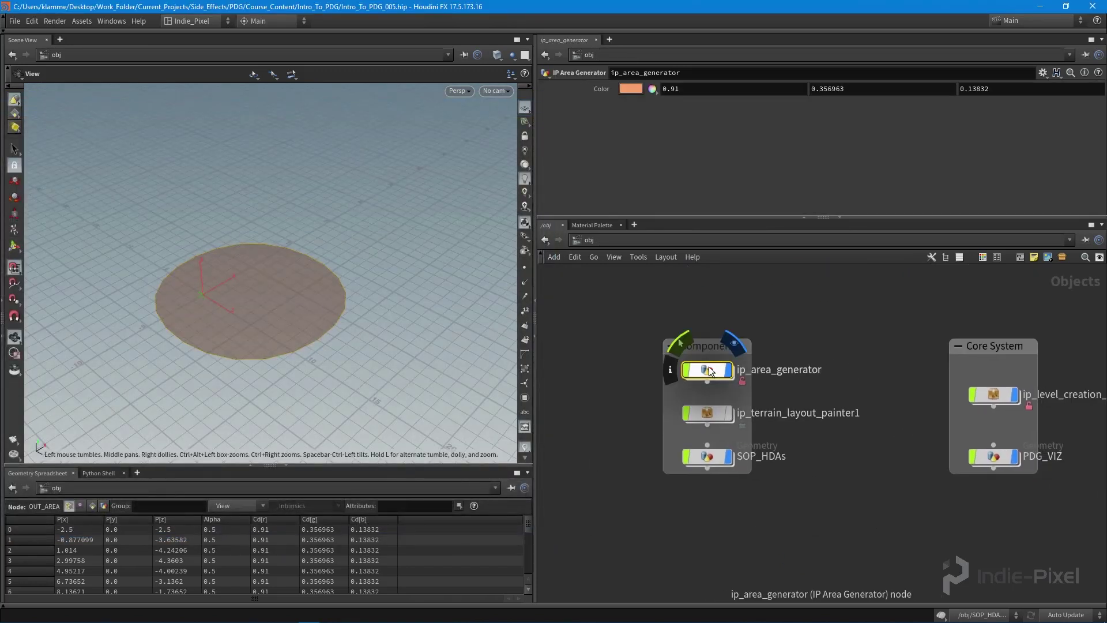
pyautogui.rightClick(707, 369)
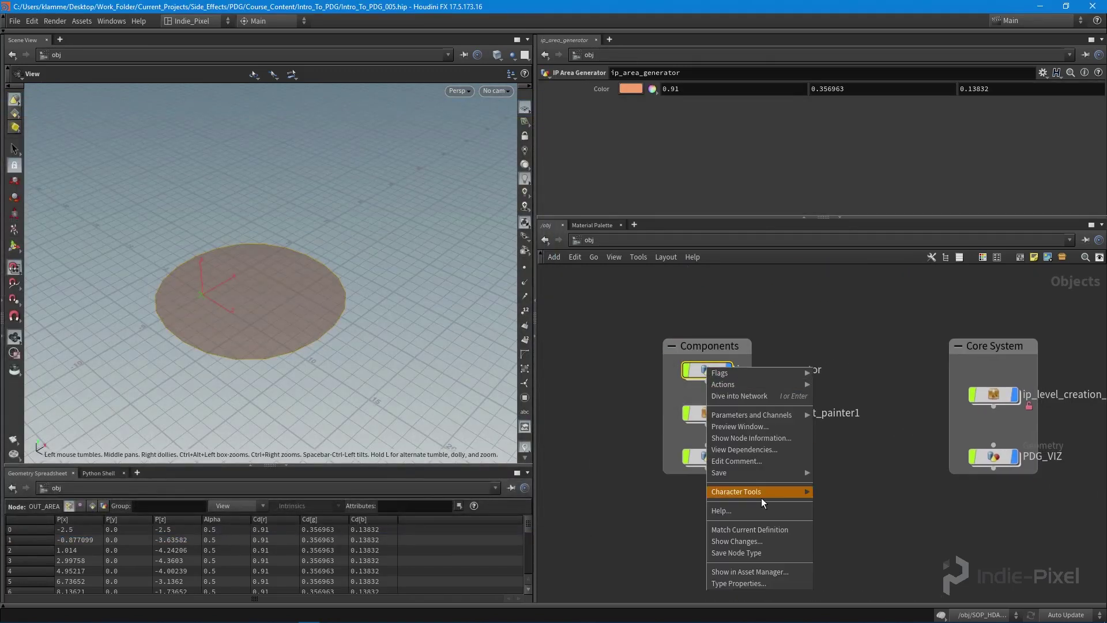
pyautogui.click(754, 555)
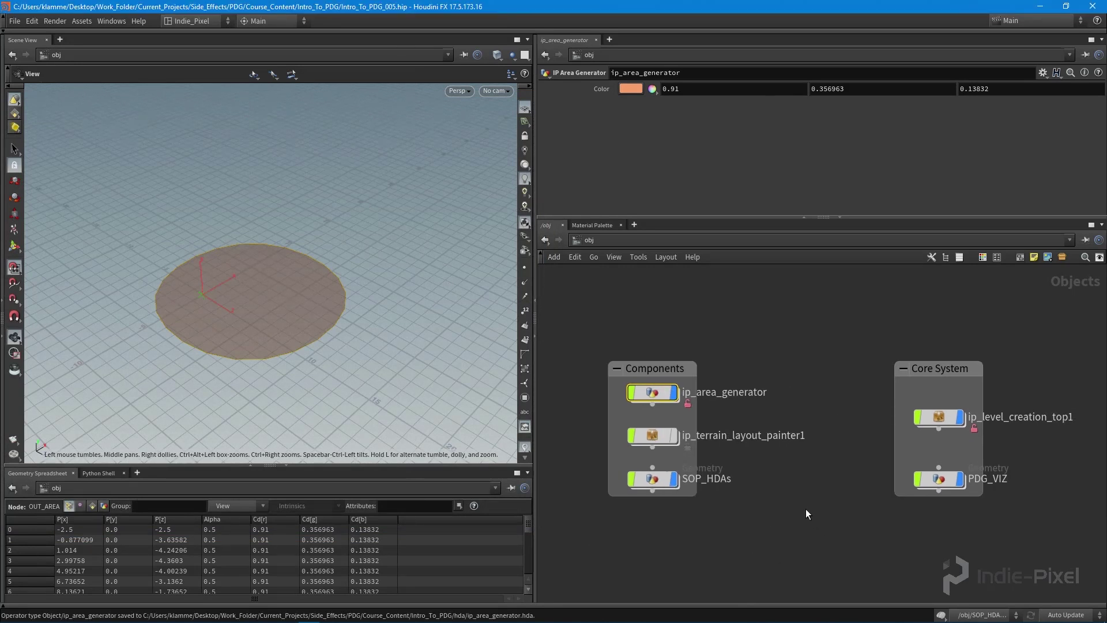
pyautogui.hotkey('alt', 'Tab')
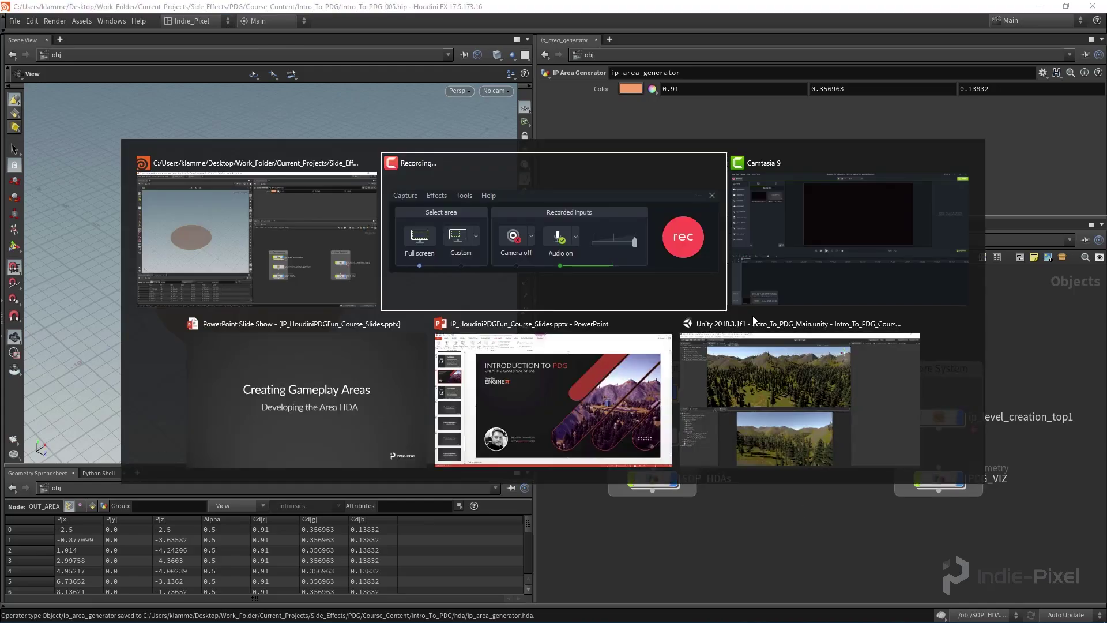
pyautogui.press('alt')
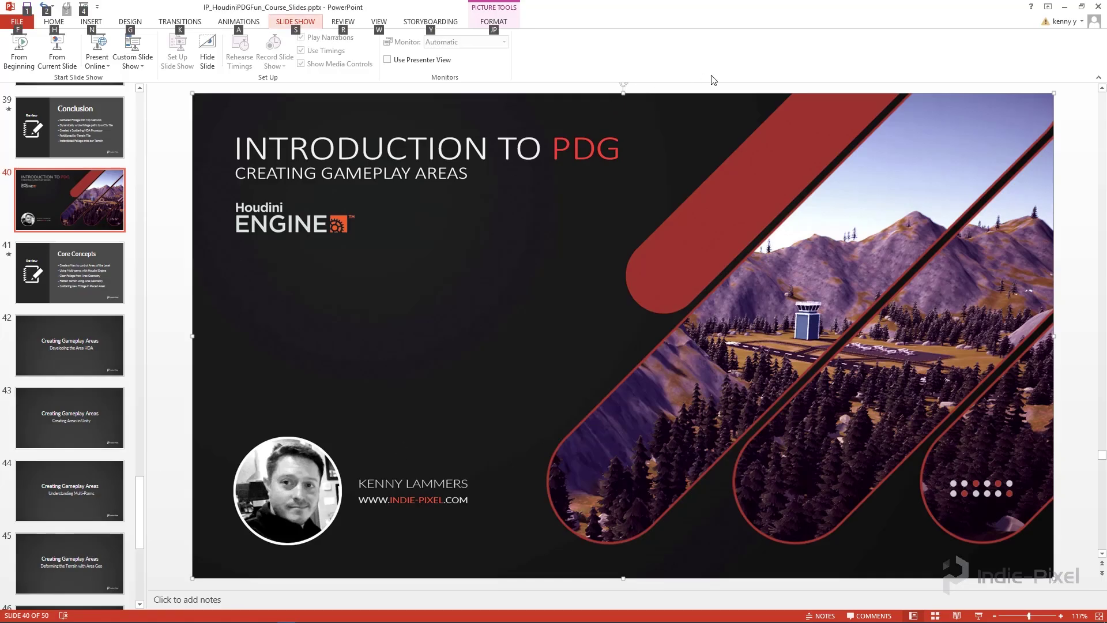
pyautogui.press('alt')
pyautogui.click(1063, 8)
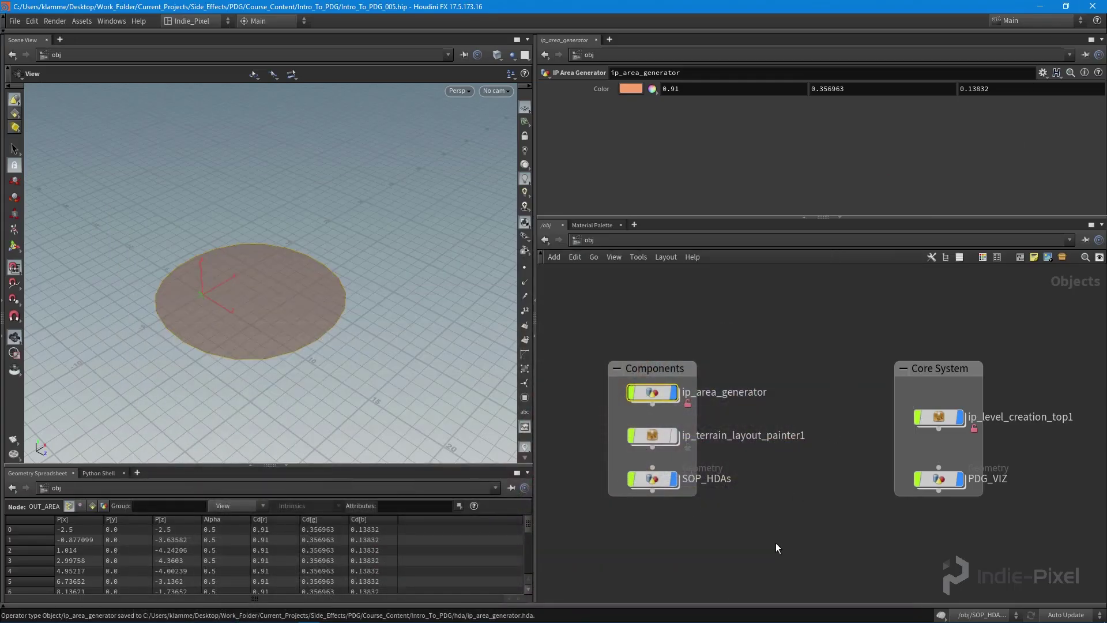
# Step: Try teal-green on the asset's Color, then eyedrop the orange back (0.907547, 0.358654, 0.139022)
pyautogui.click(631, 89)
pyautogui.click(658, 92)
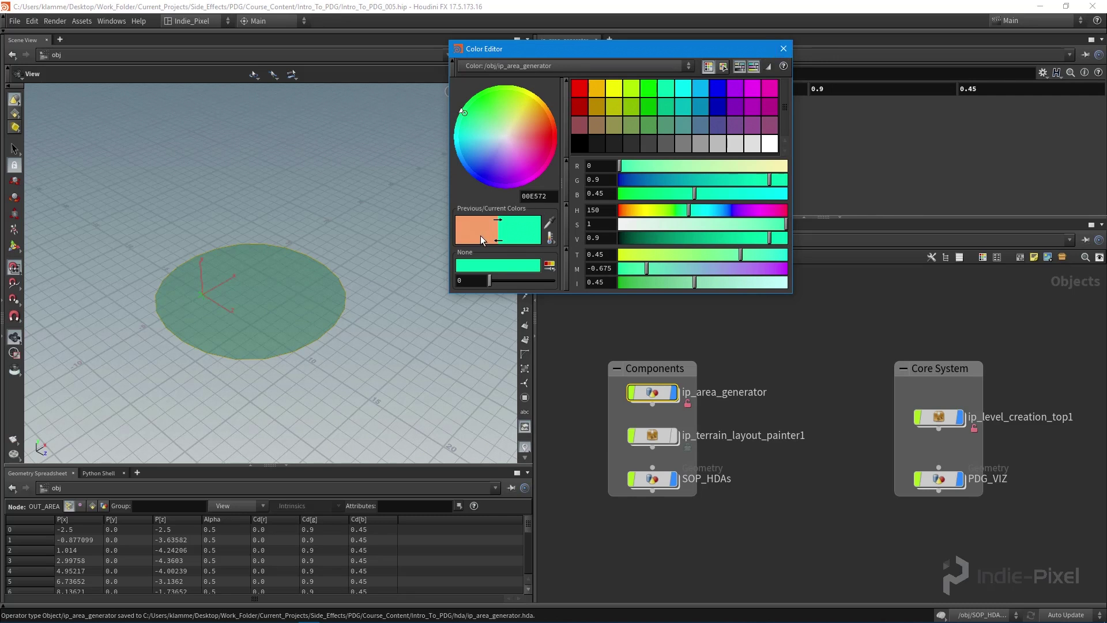
pyautogui.click(550, 223)
pyautogui.click(489, 228)
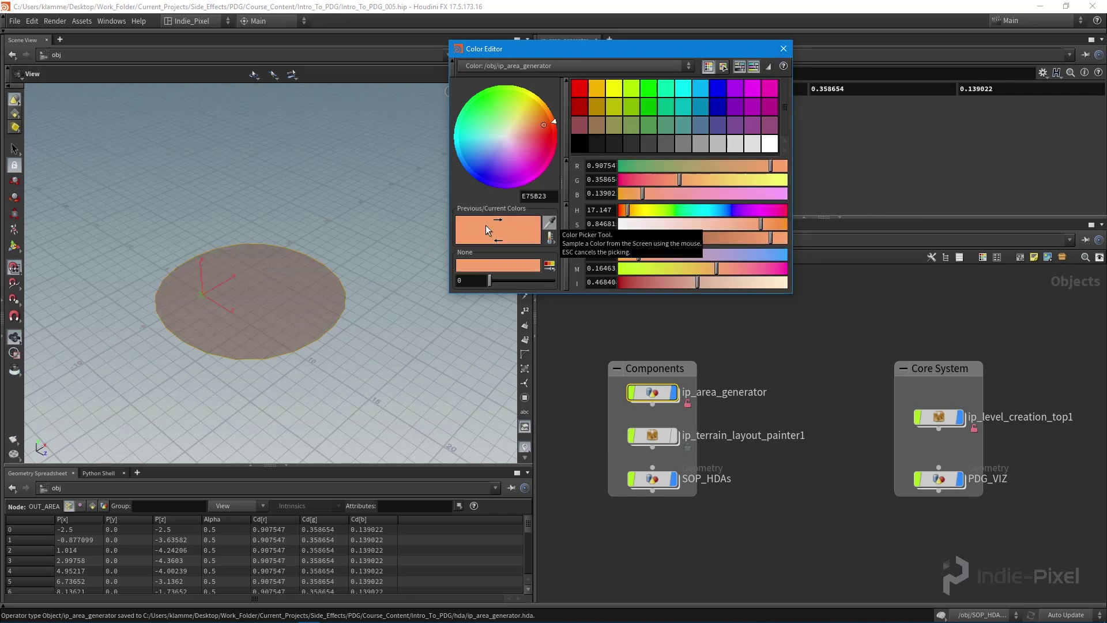
pyautogui.click(784, 48)
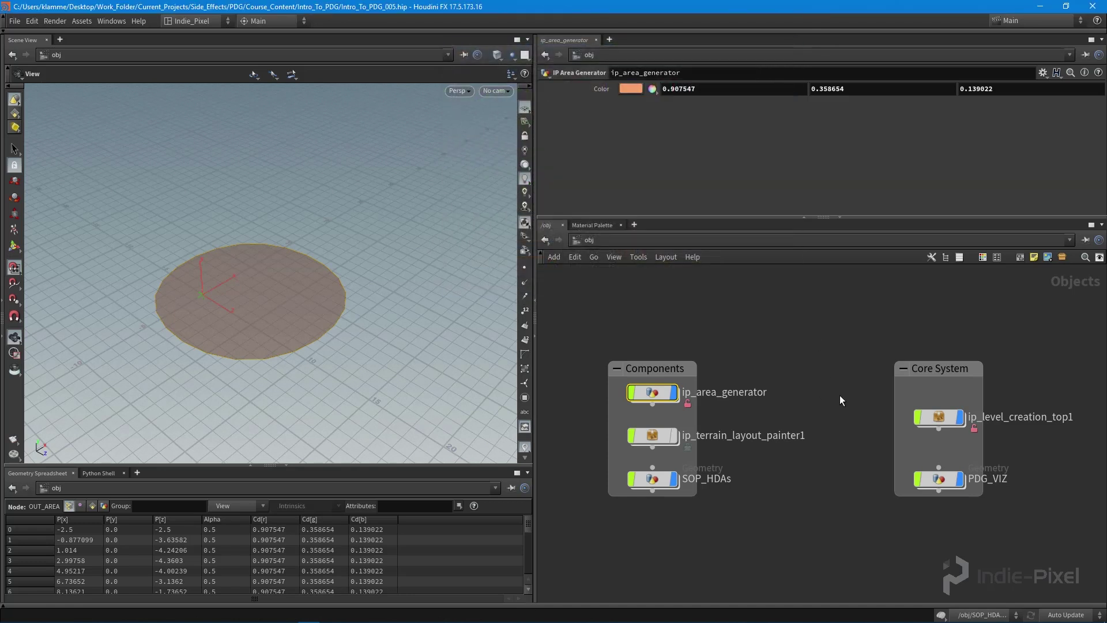
pyautogui.moveTo(234, 319); pyautogui.dragTo(341, 272)
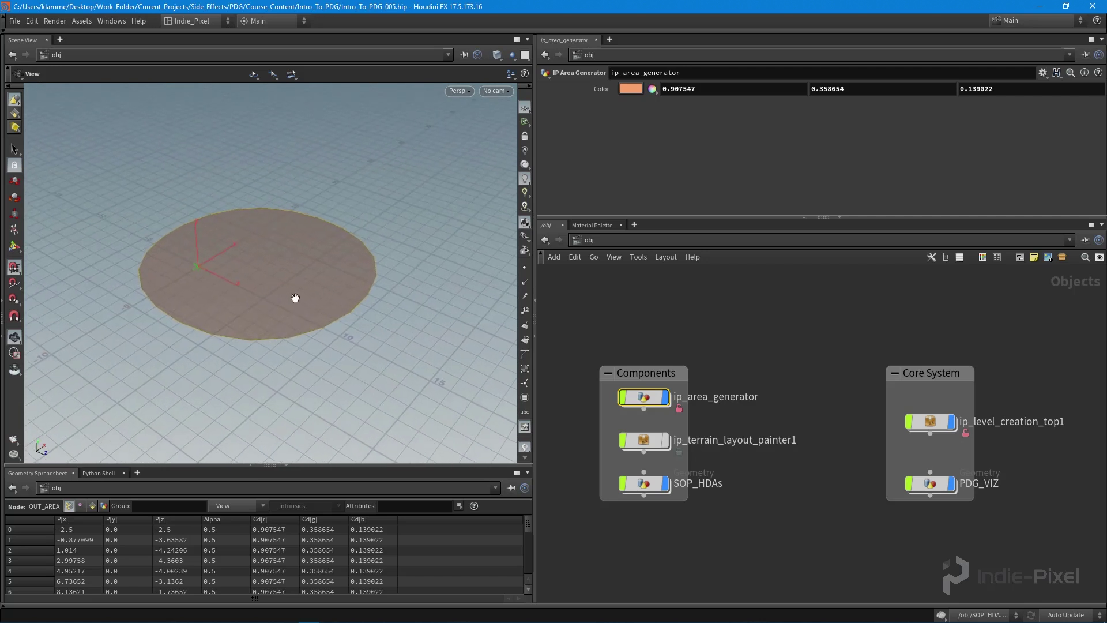